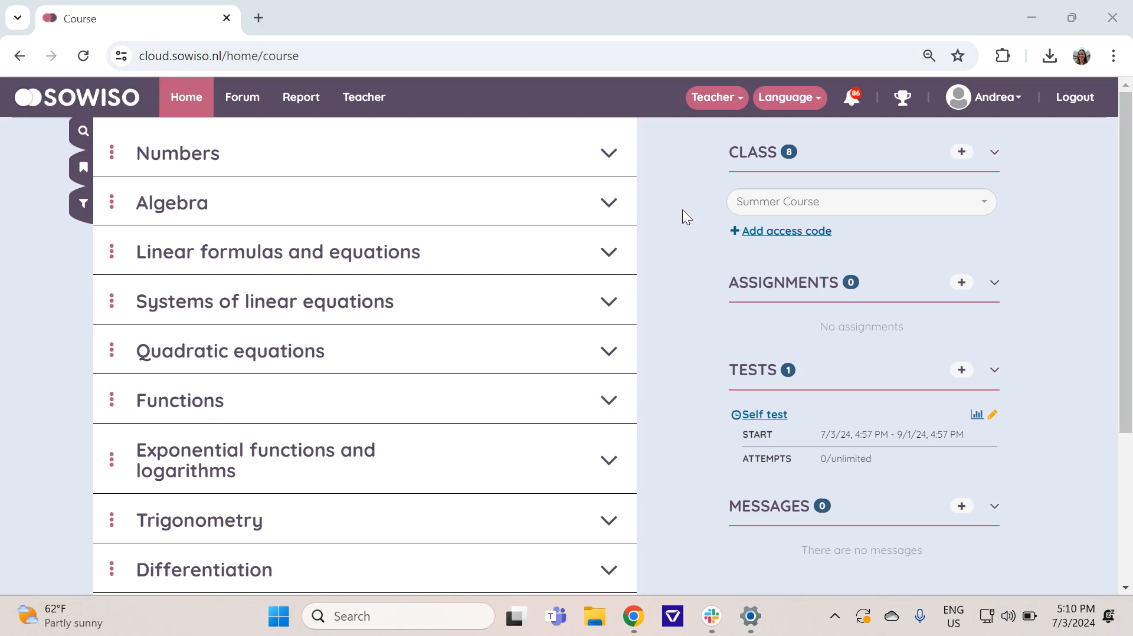
Step: Start a new class in the teacher area and name it "Exams 2024-2025"
click(361, 99)
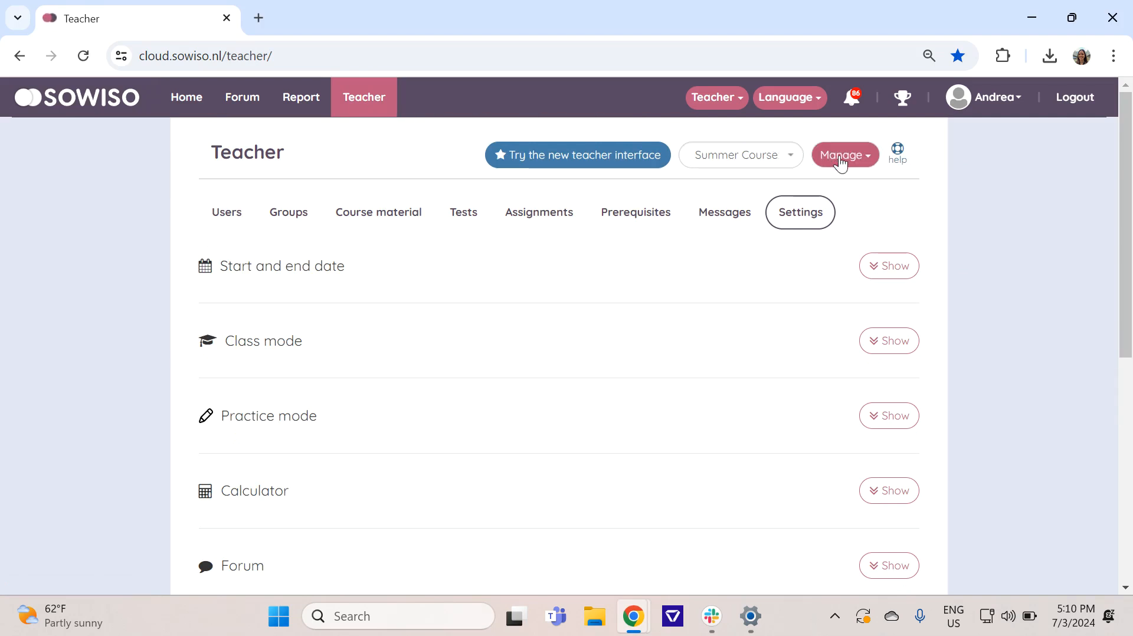
click(856, 165)
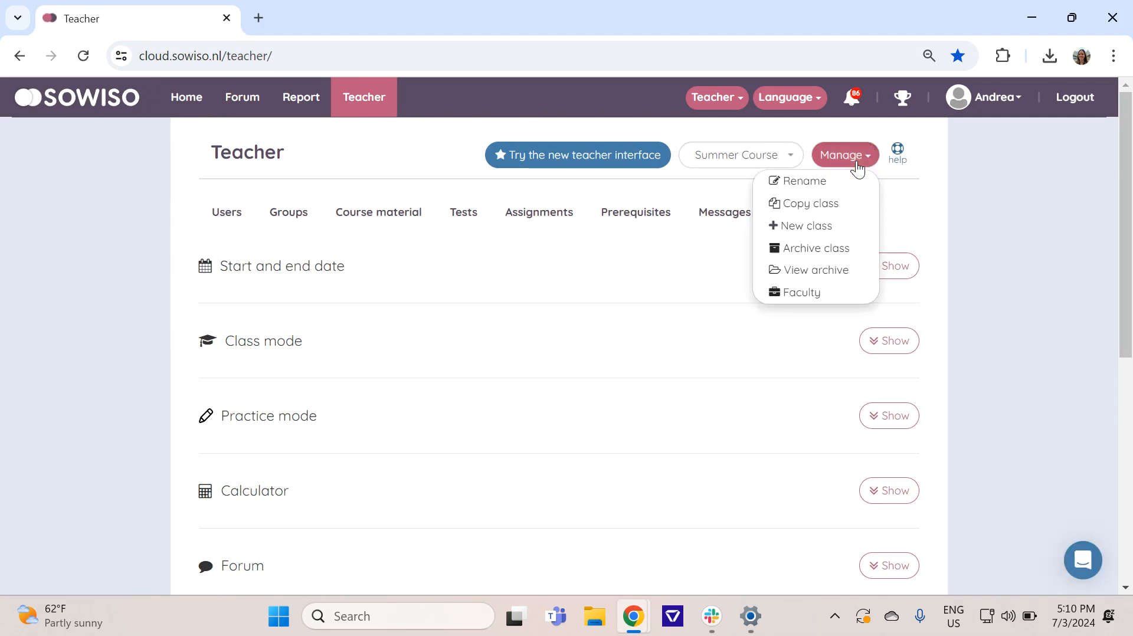
click(823, 226)
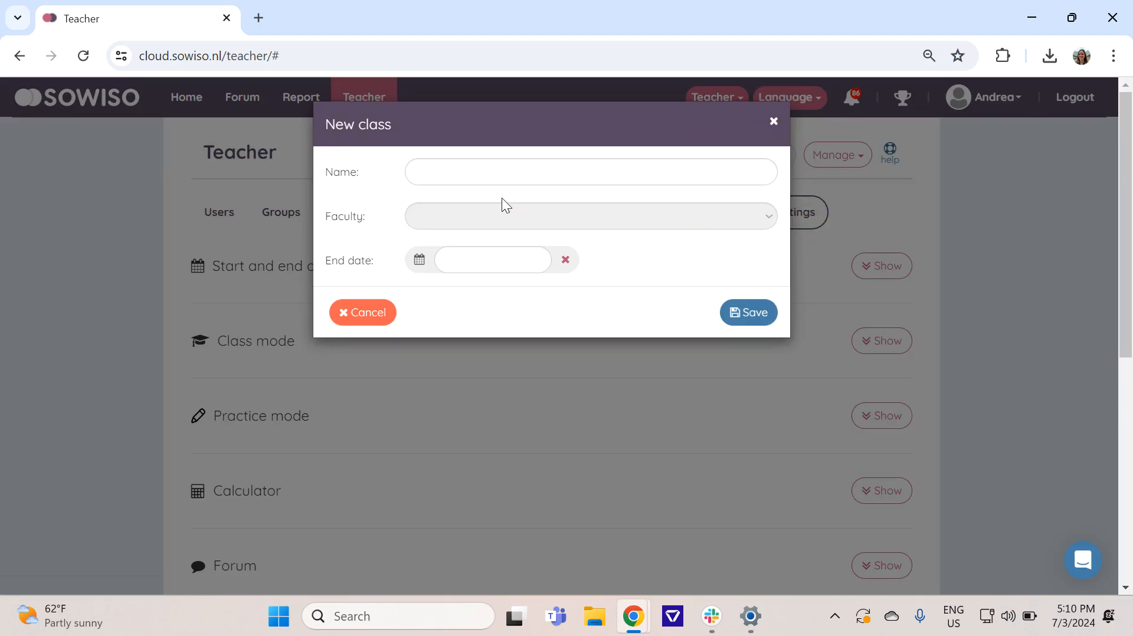
click(490, 169)
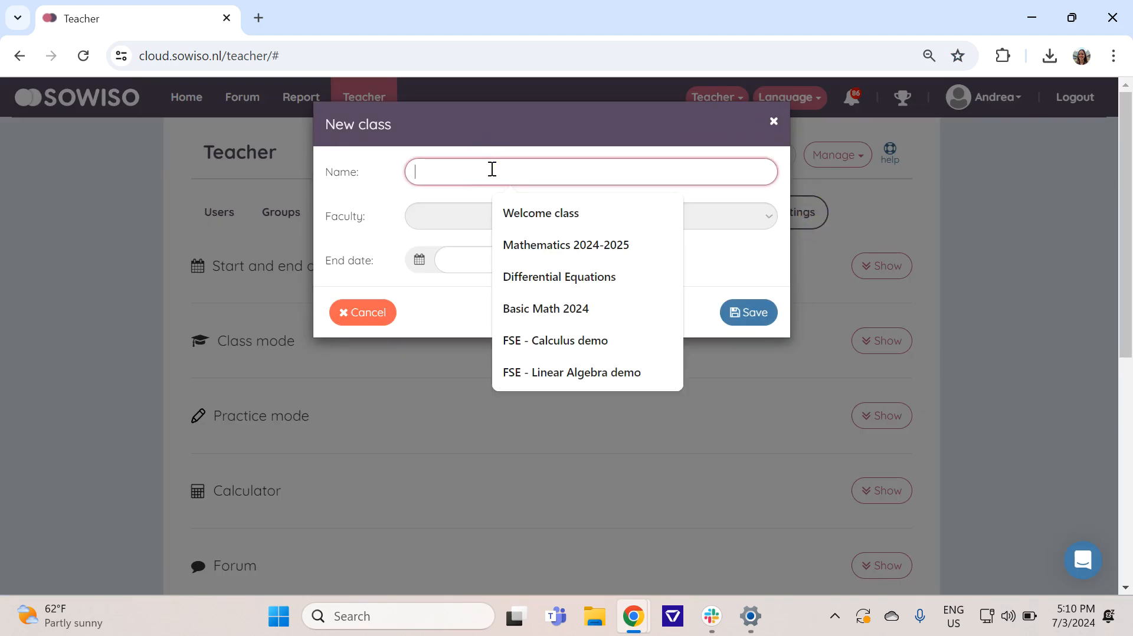
text(Exams)
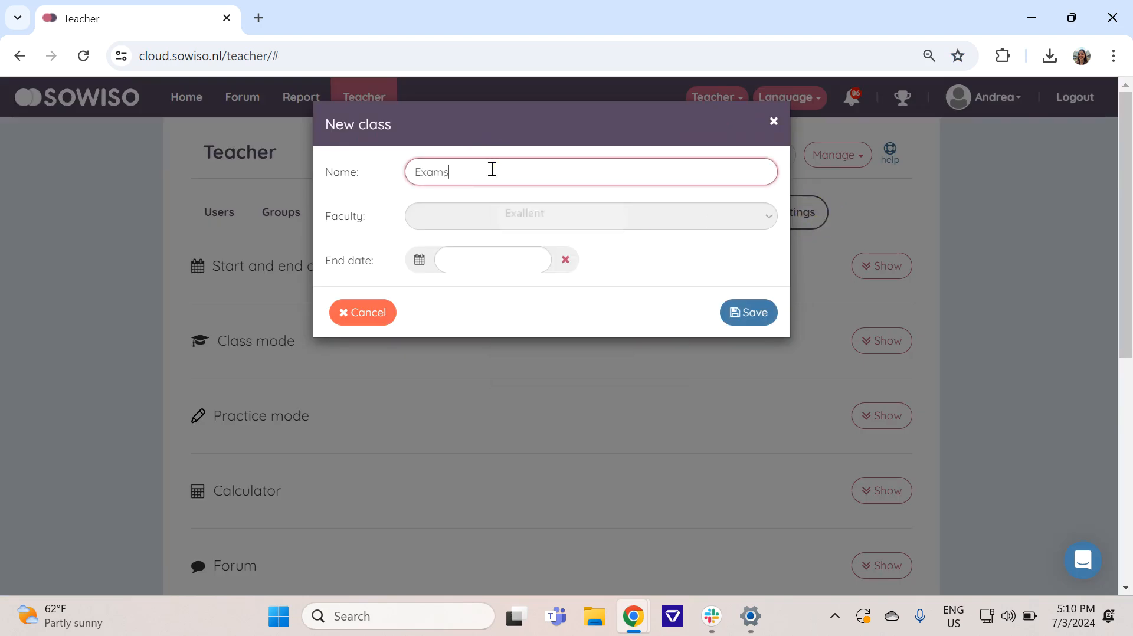
text( 2024-2025)
Step: Set the new class's end date to 7/31/2025 and save the class
click(420, 261)
click(491, 291)
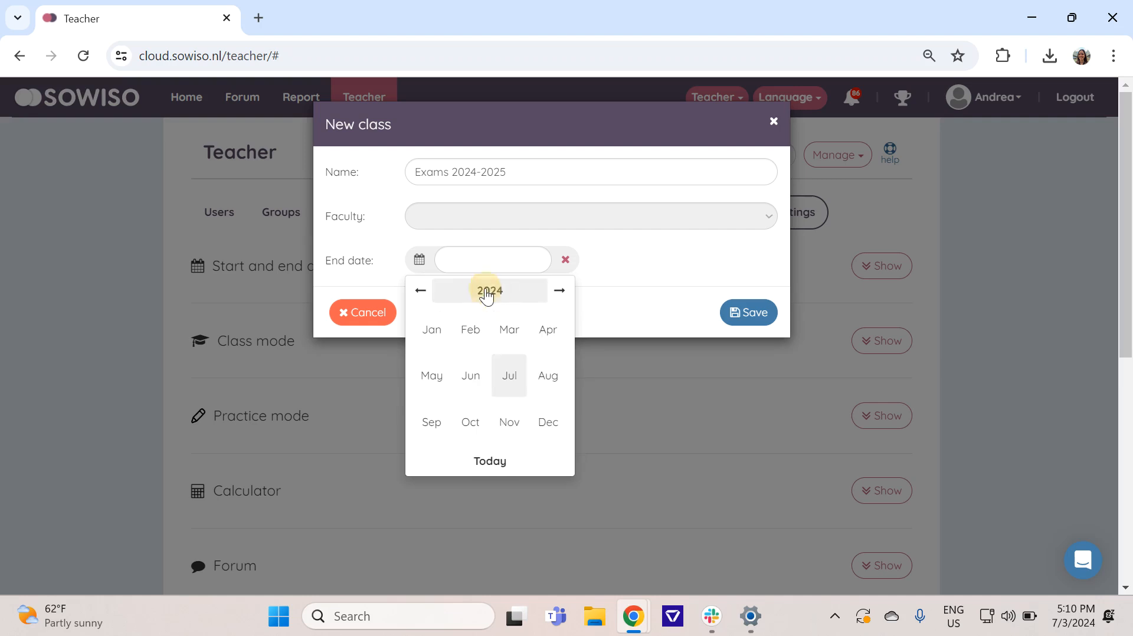
click(558, 290)
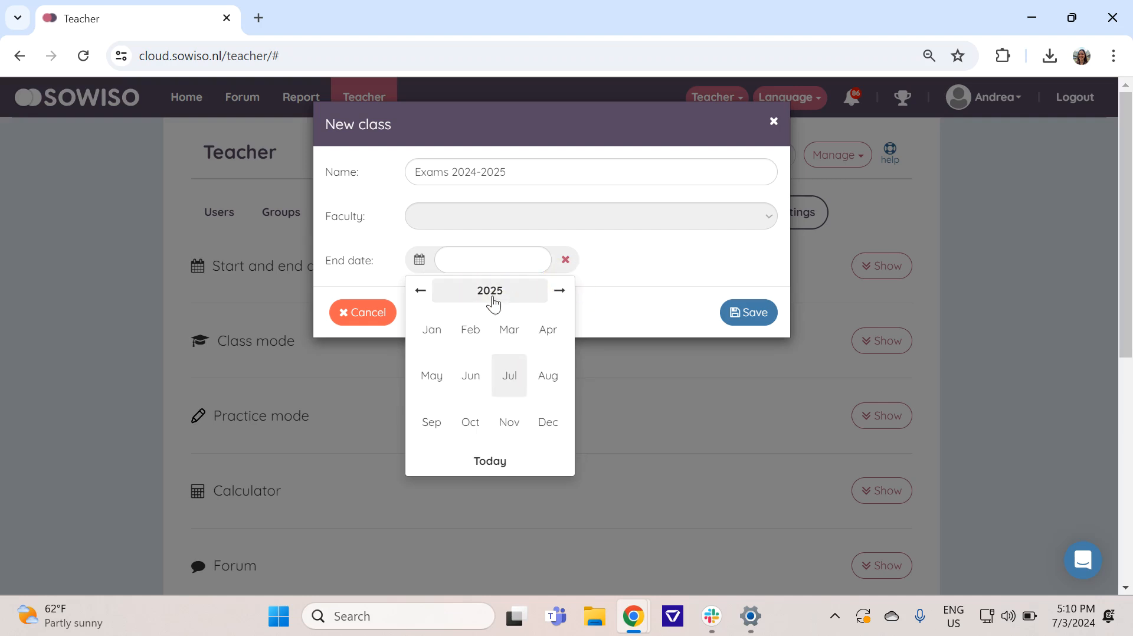
click(515, 390)
click(517, 434)
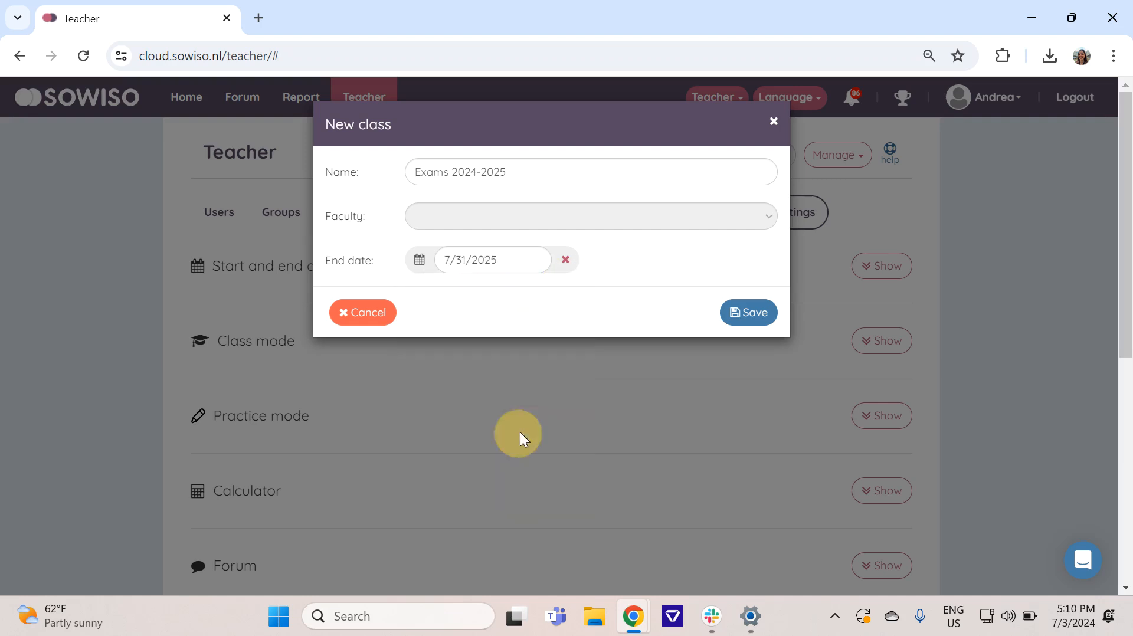
click(734, 315)
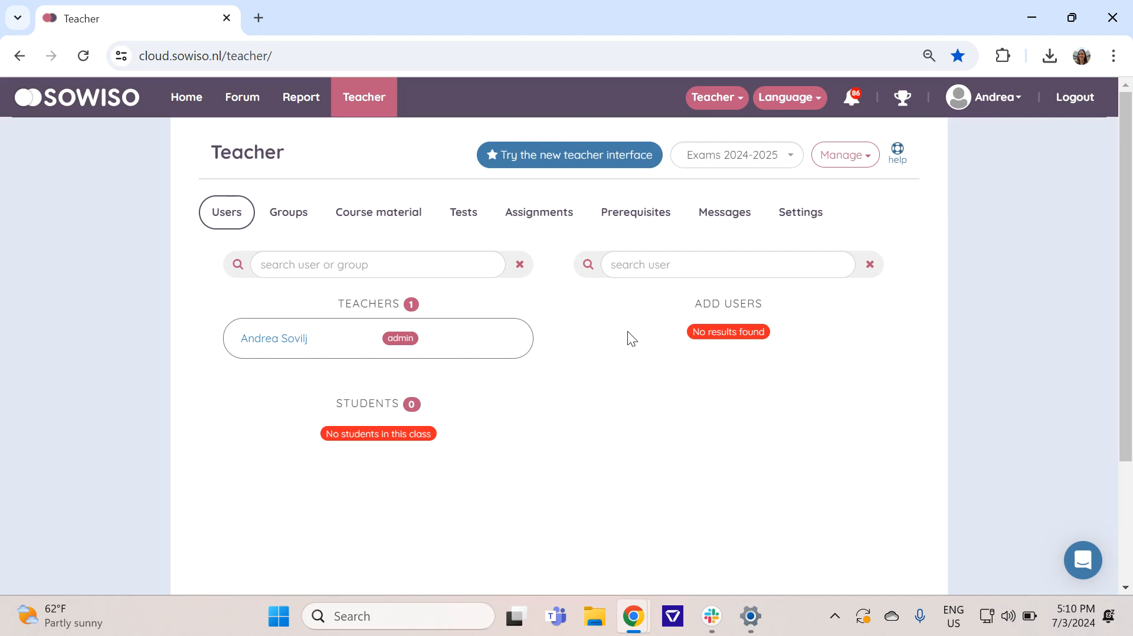
Step: Add the complete Basic Math course to the Exams 2024-2025 class's course material
click(394, 227)
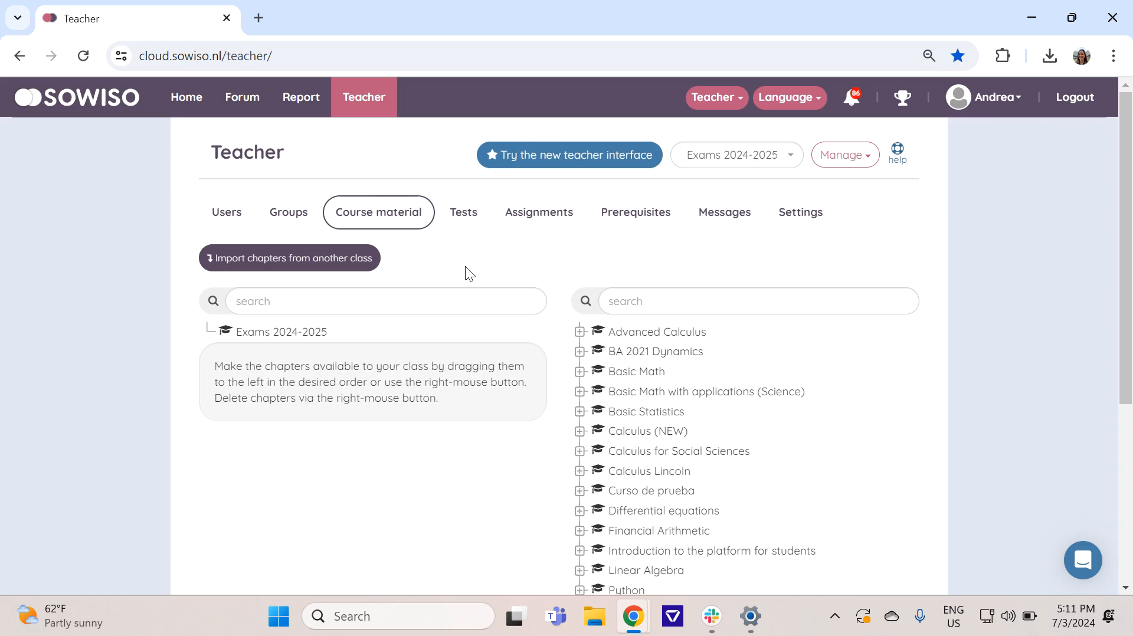
right_click(645, 375)
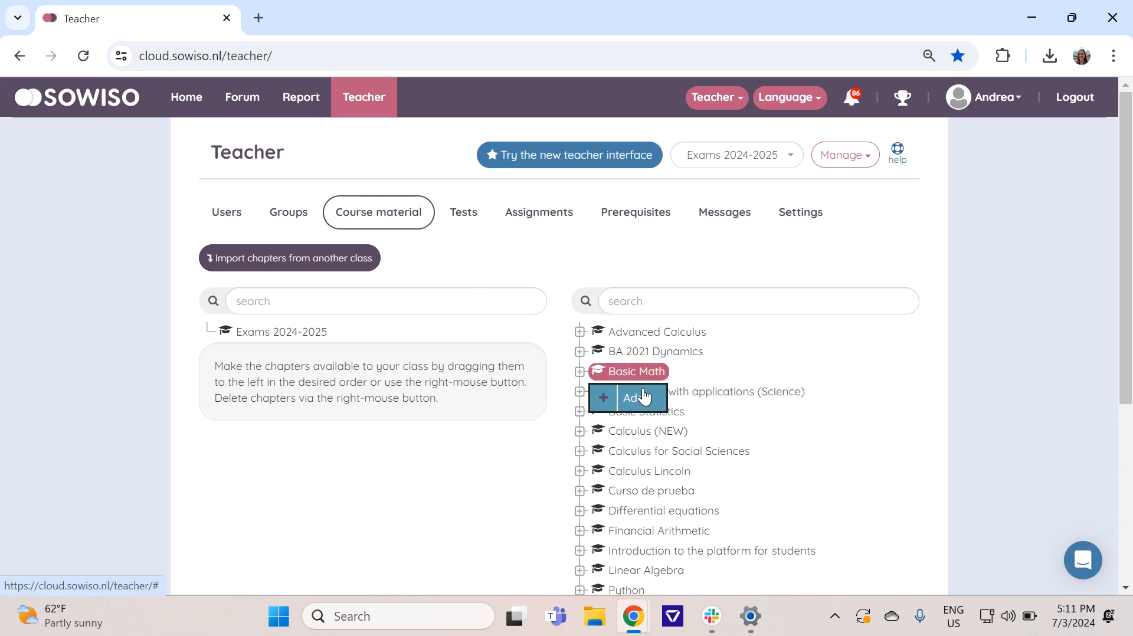
click(645, 398)
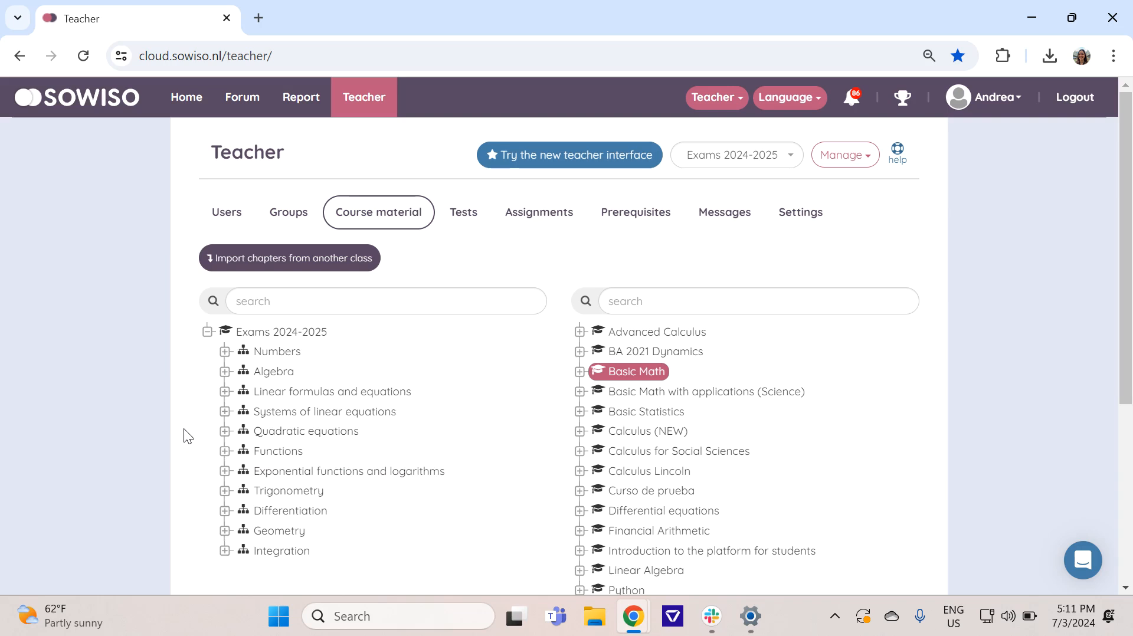
Step: Start a new test in the class with Course material as its source
click(466, 218)
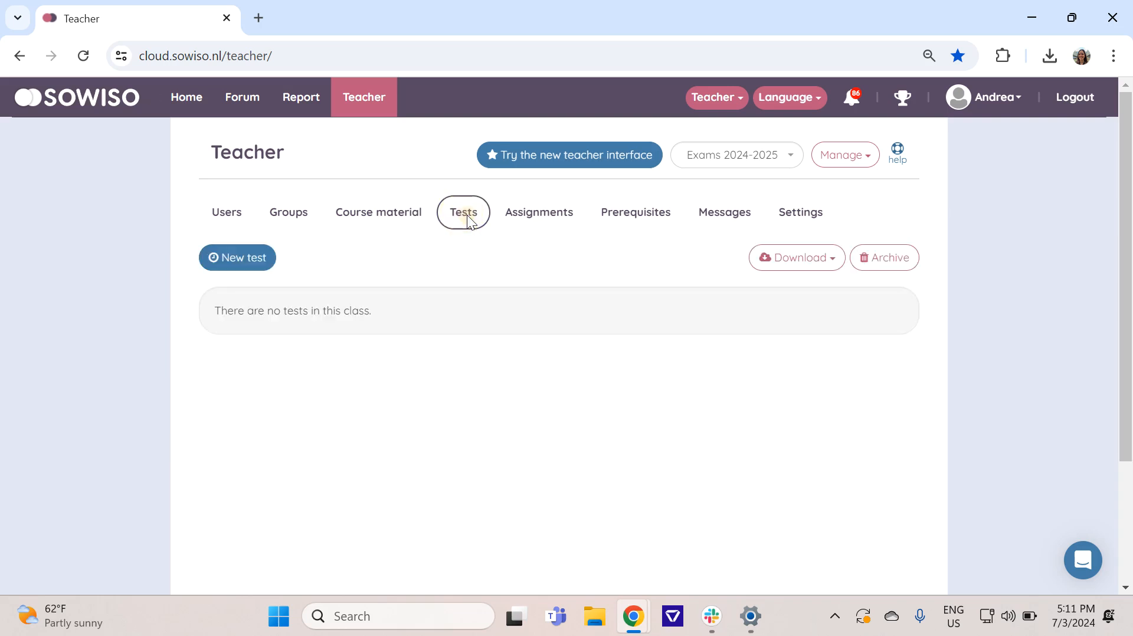
click(237, 263)
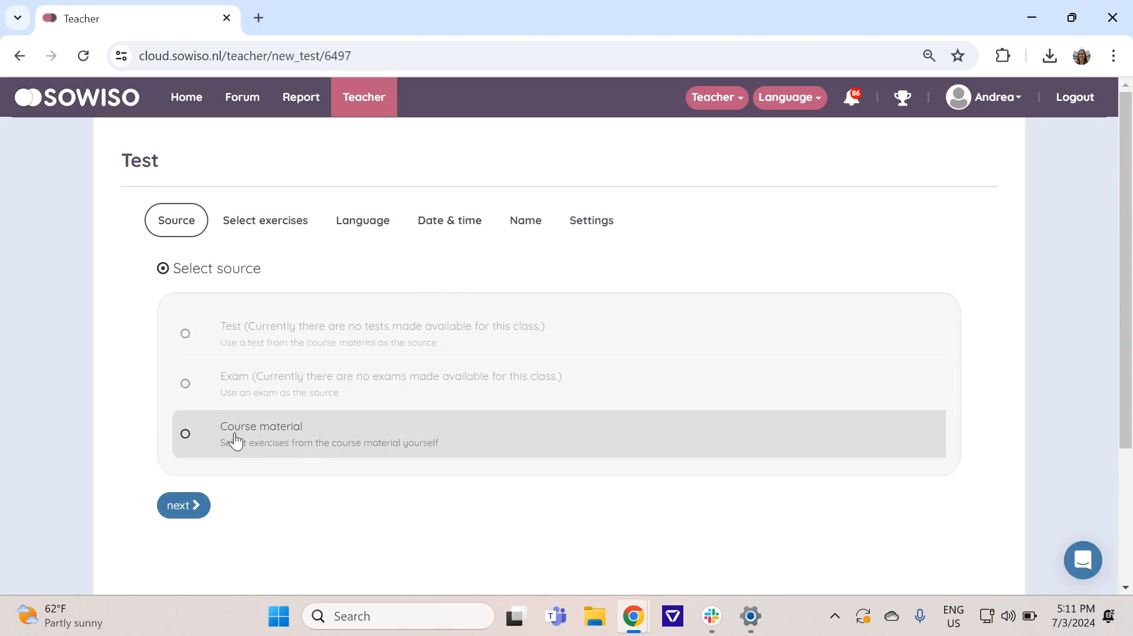
click(186, 435)
Step: Add two more sections to the test's exercise selection
click(262, 222)
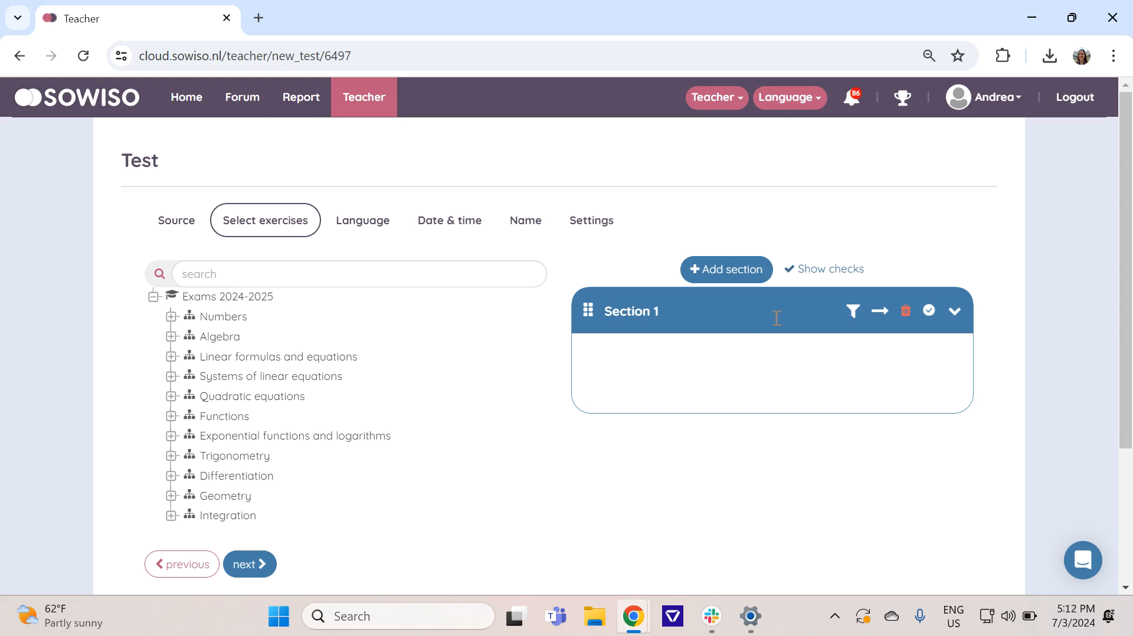
click(735, 275)
click(735, 274)
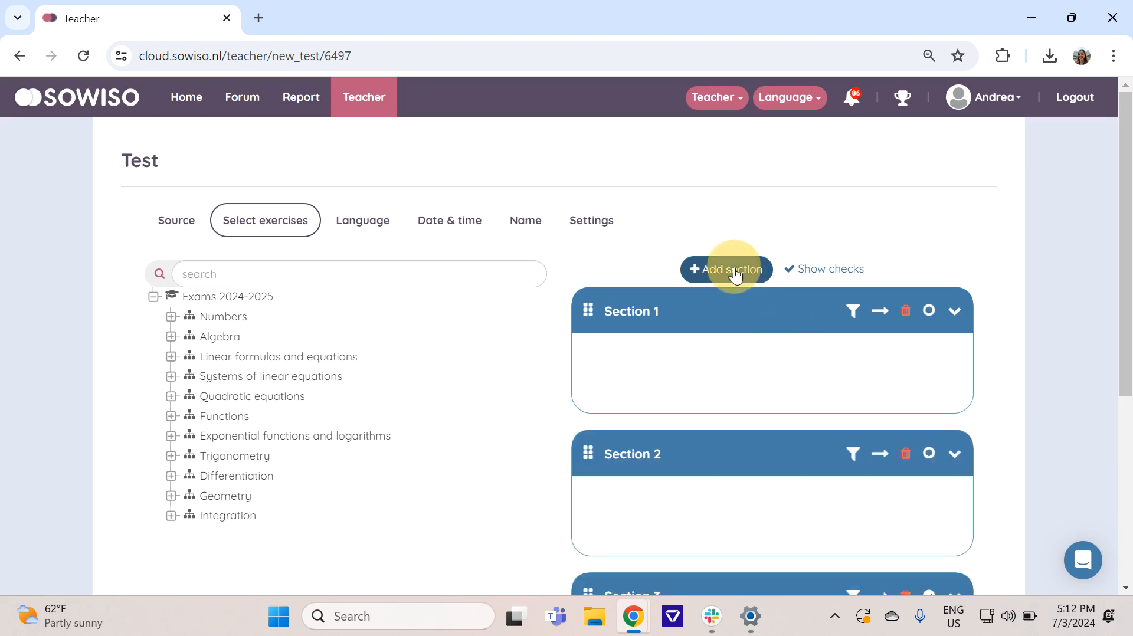
scroll(883, 384, down, 2)
scroll(915, 396, up, 1)
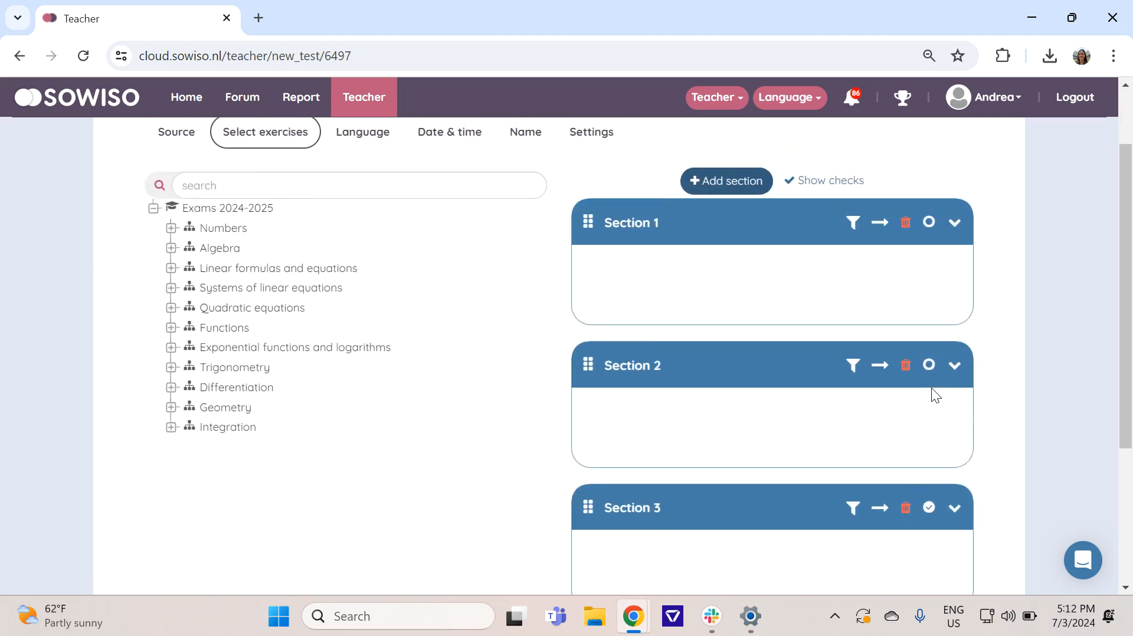
Step: Make Section 1 the active section and expand the Integers exercise set in the Numbers chapter
click(930, 225)
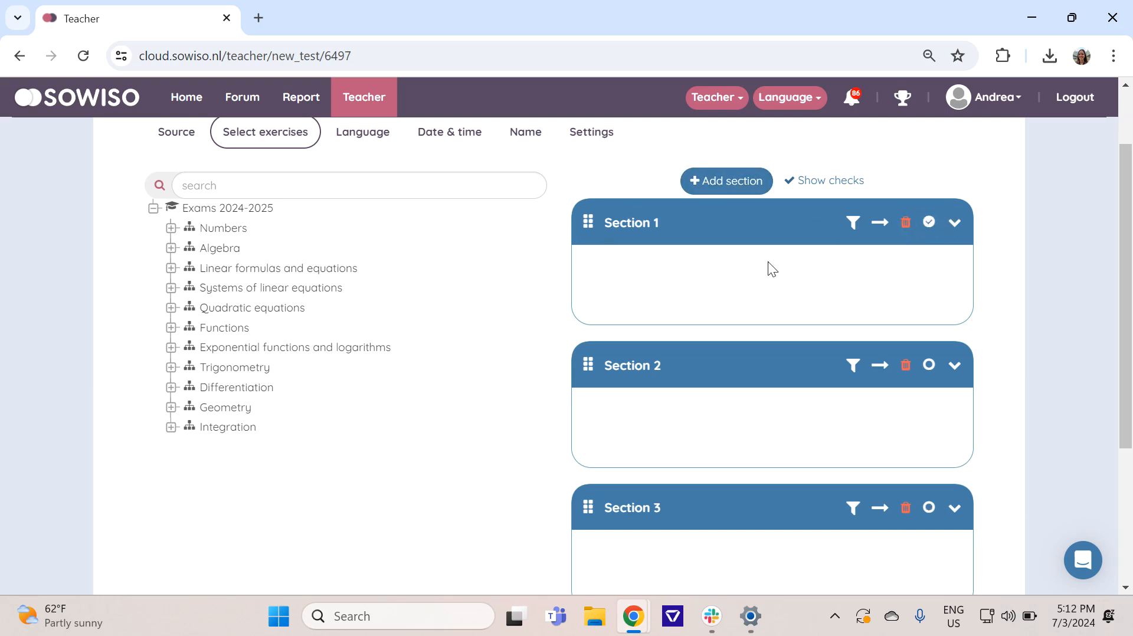
click(170, 228)
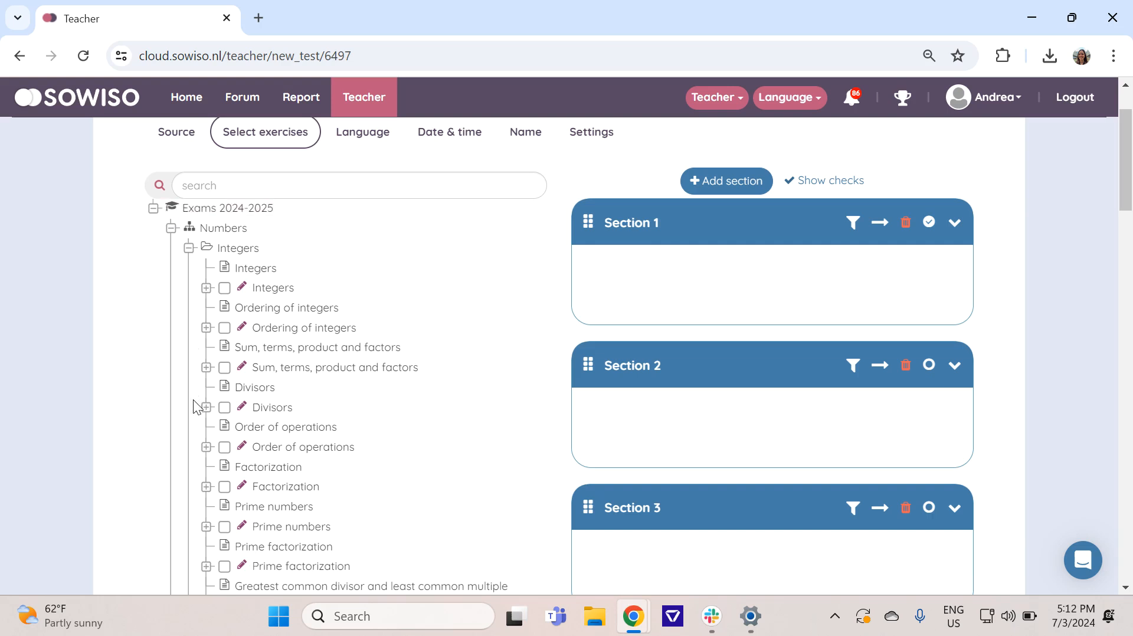
click(153, 209)
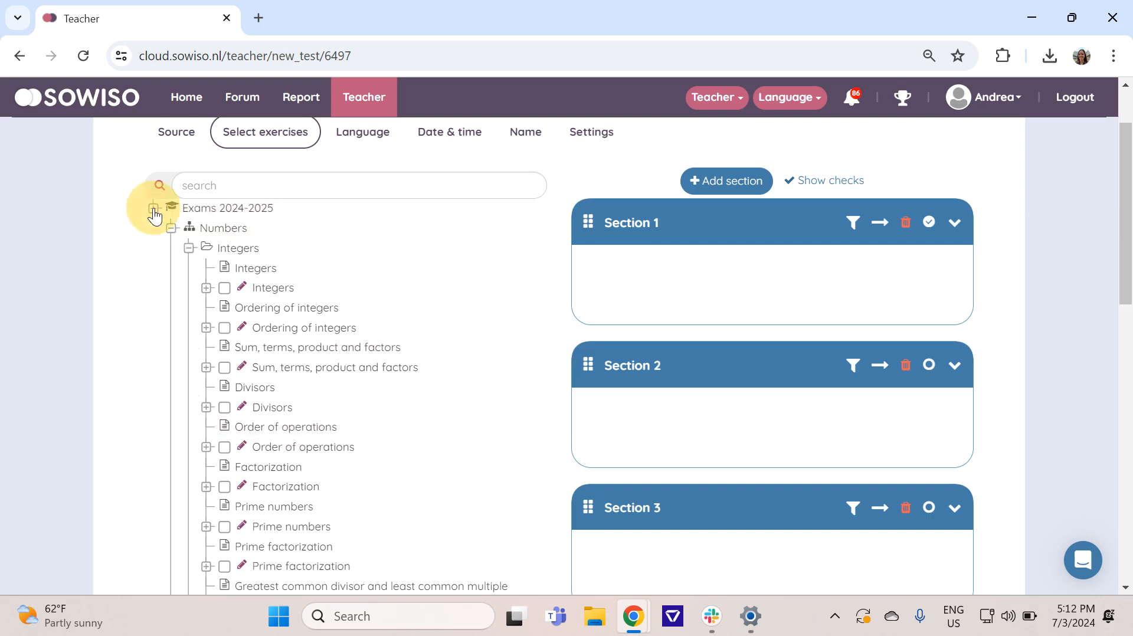
click(154, 210)
click(172, 229)
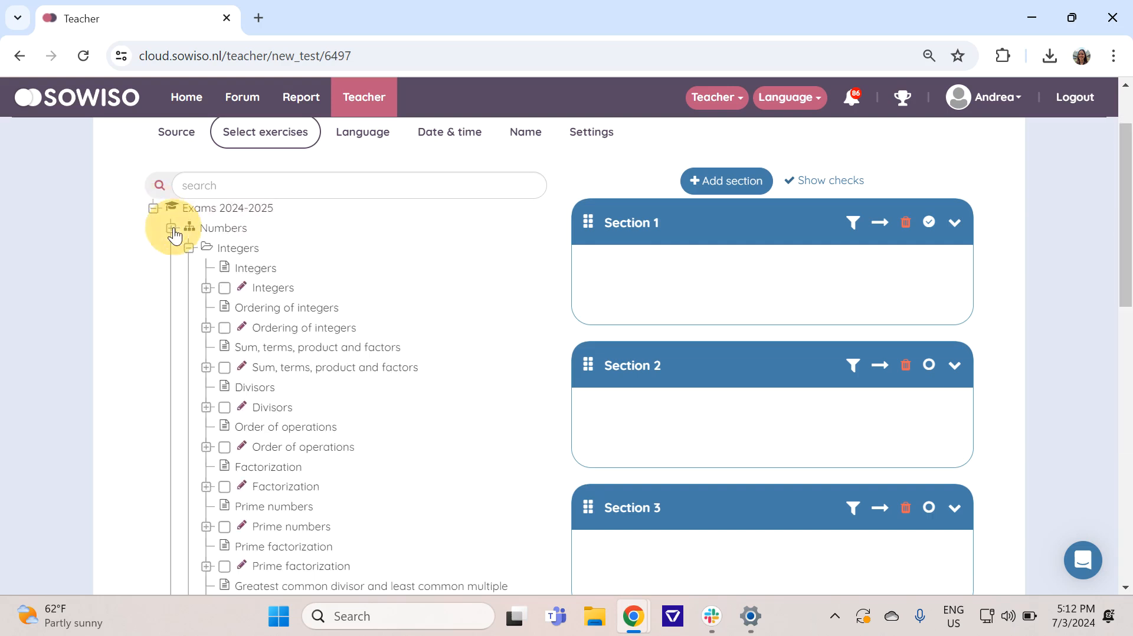
click(173, 230)
click(173, 230)
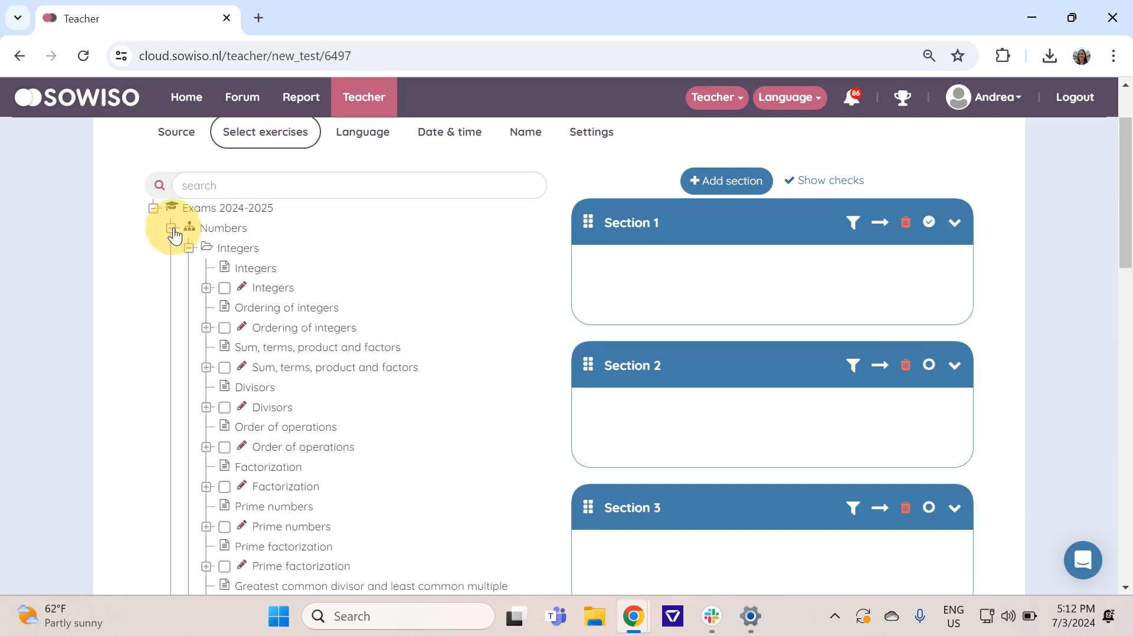
click(206, 288)
scroll(336, 329, down, 1)
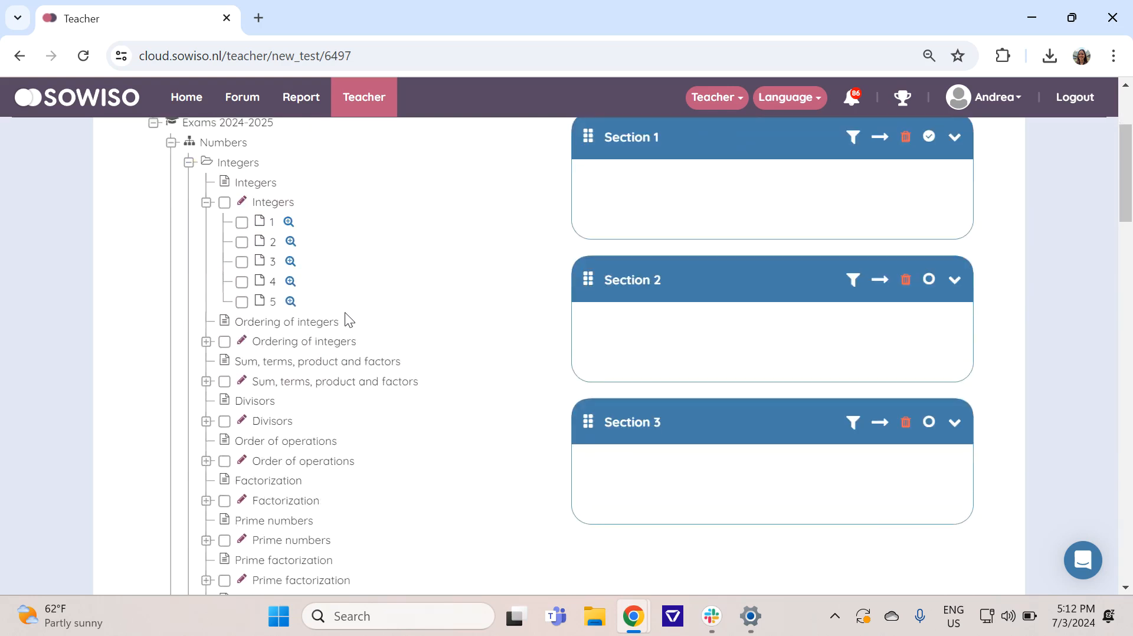
Step: Preview Integers exercise 1, and add Integers exercises 1 and 2 to Section 1
click(290, 220)
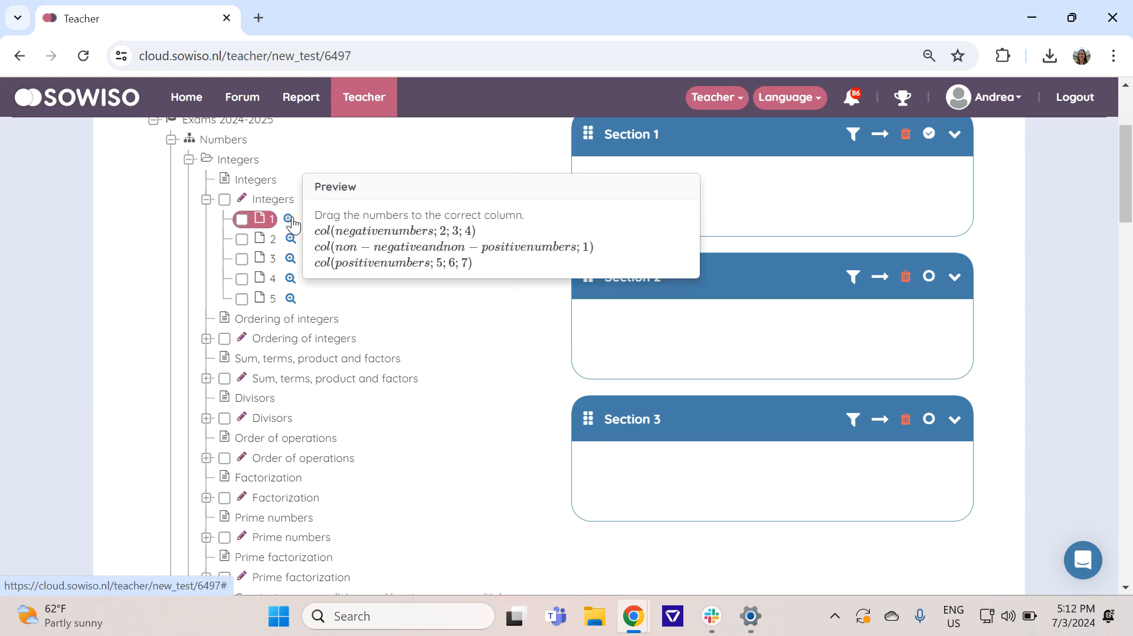
click(242, 220)
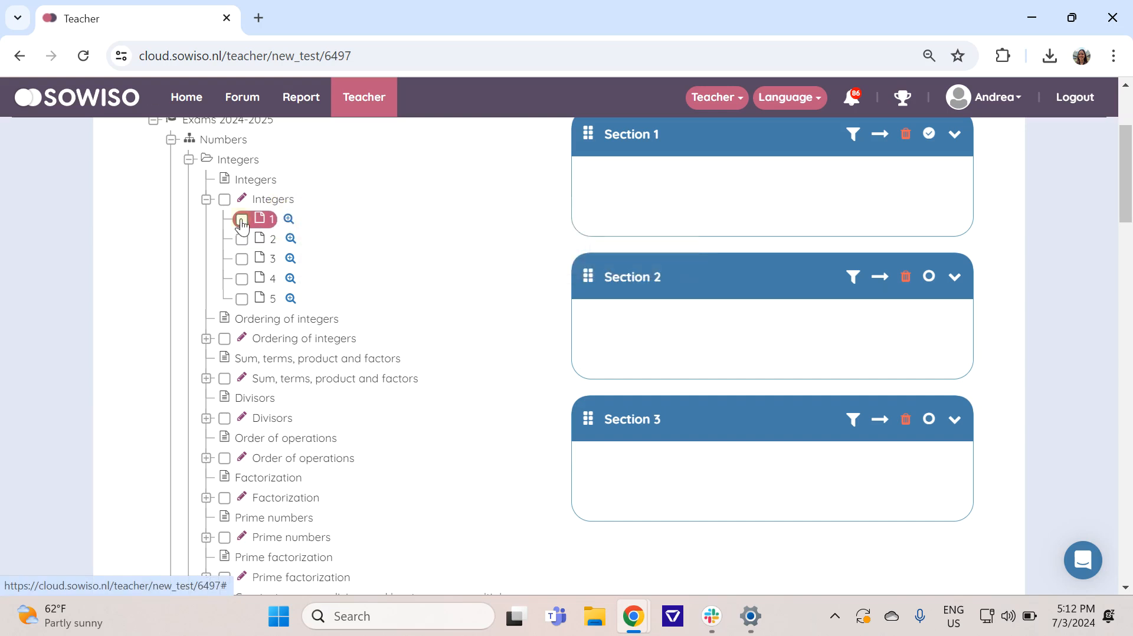
scroll(489, 196, up, 1)
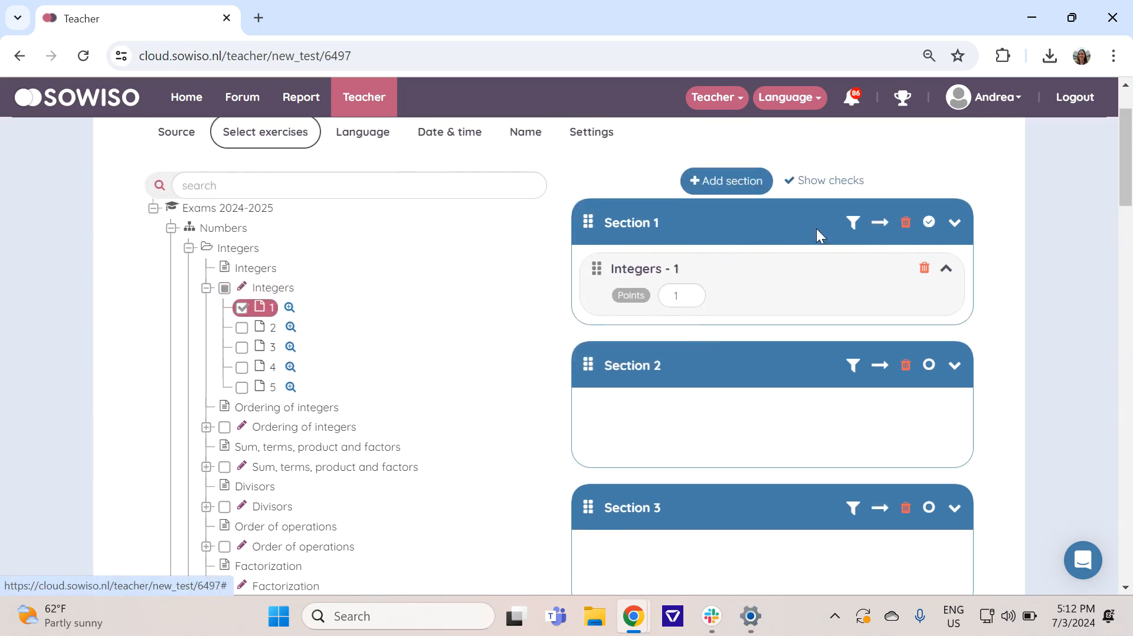
click(271, 329)
Step: Make Section 2 the active section and add Ordering of integers exercises 1, 2 and 3 to it
scroll(710, 378, down, 1)
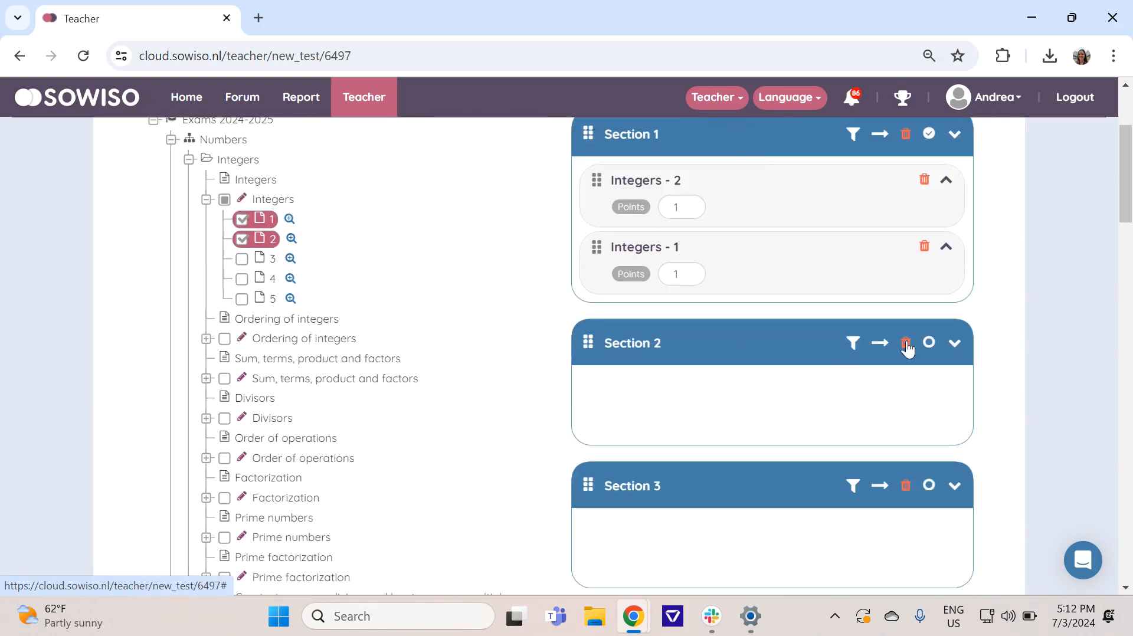
click(929, 343)
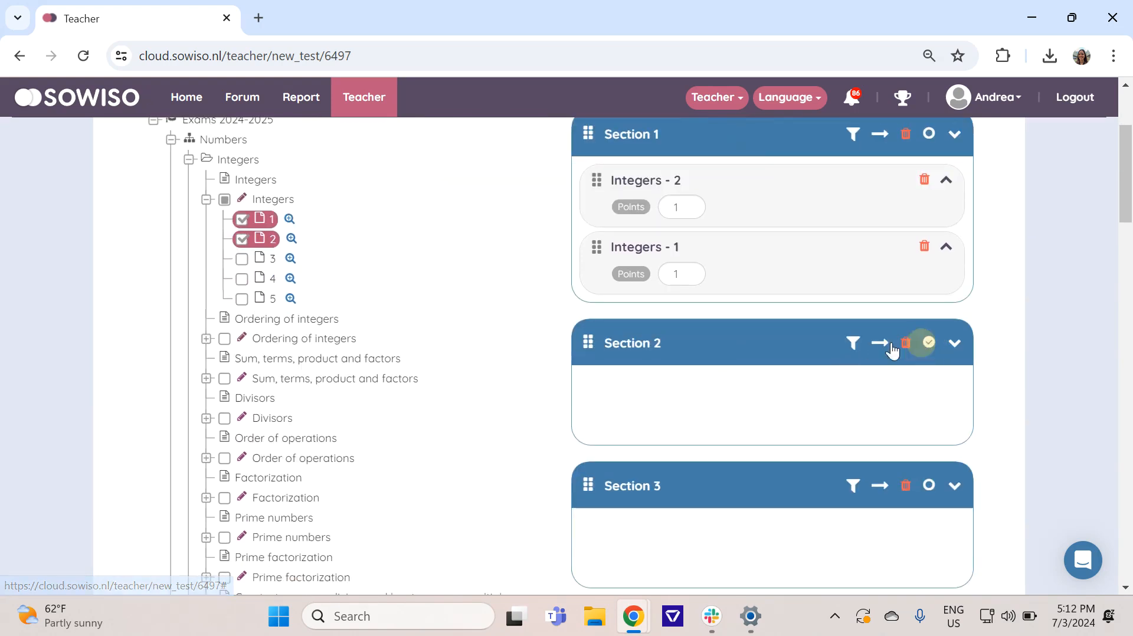
click(207, 339)
click(241, 359)
click(242, 379)
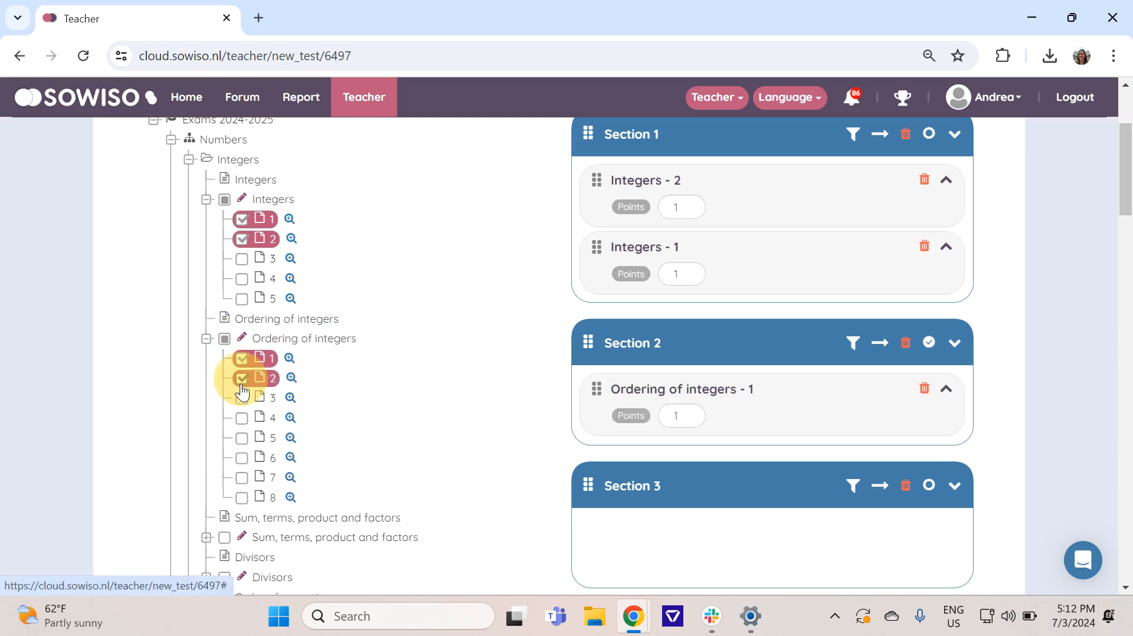
click(242, 397)
Step: Make Section 3 the active section and add the whole Sum, terms, product and factors exercise set to it
scroll(628, 395, down, 3)
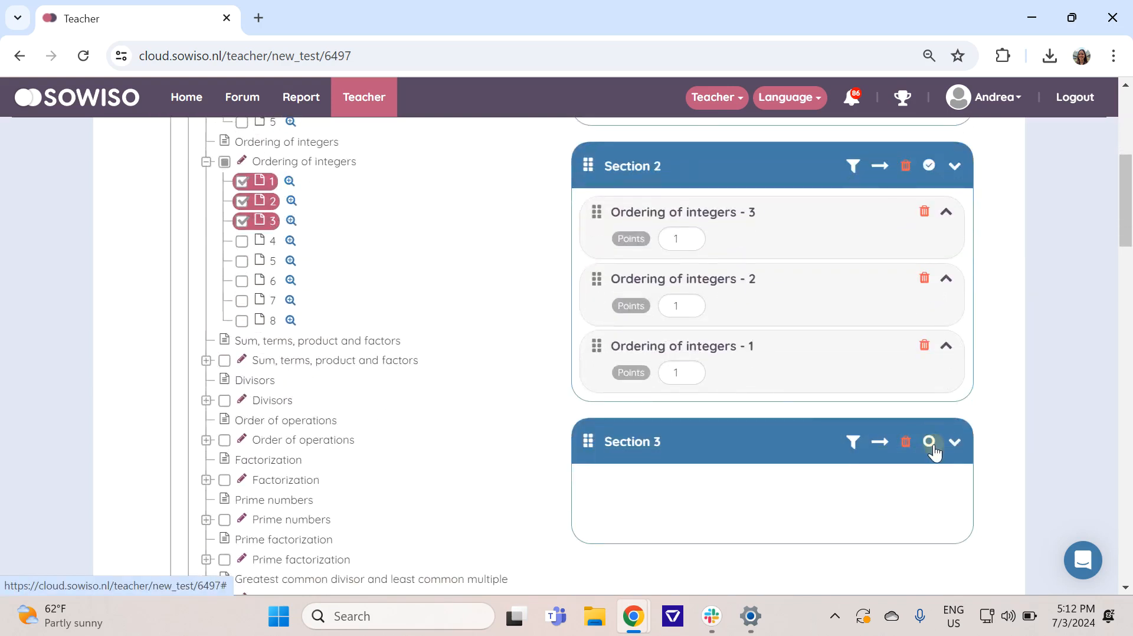
click(931, 443)
click(206, 361)
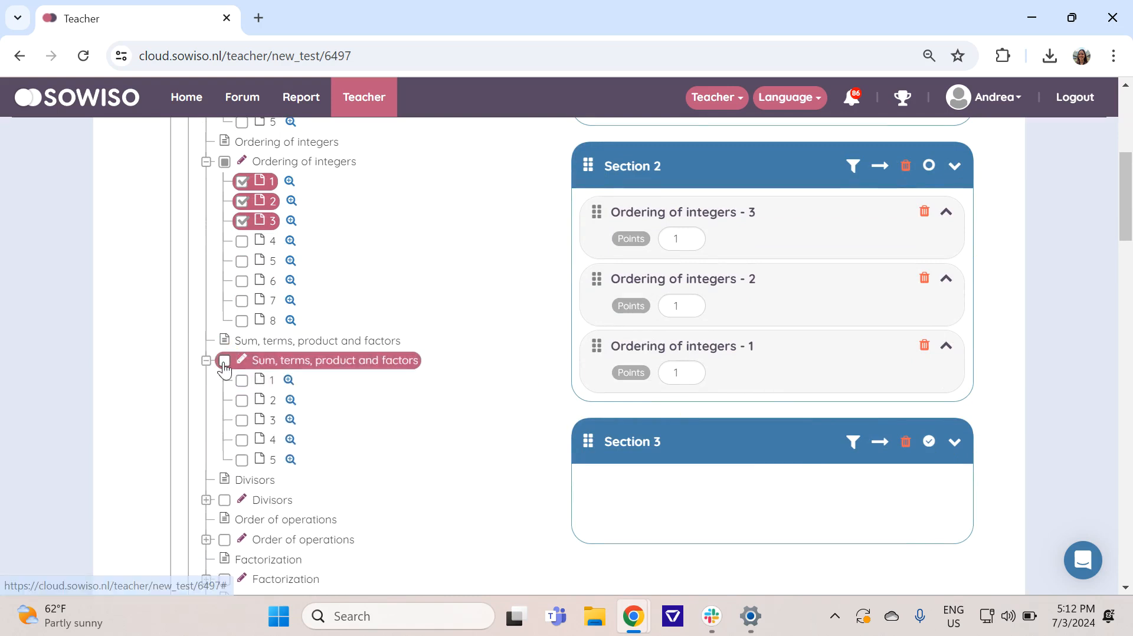
click(225, 361)
scroll(792, 437, down, 2)
scroll(866, 275, down, 2)
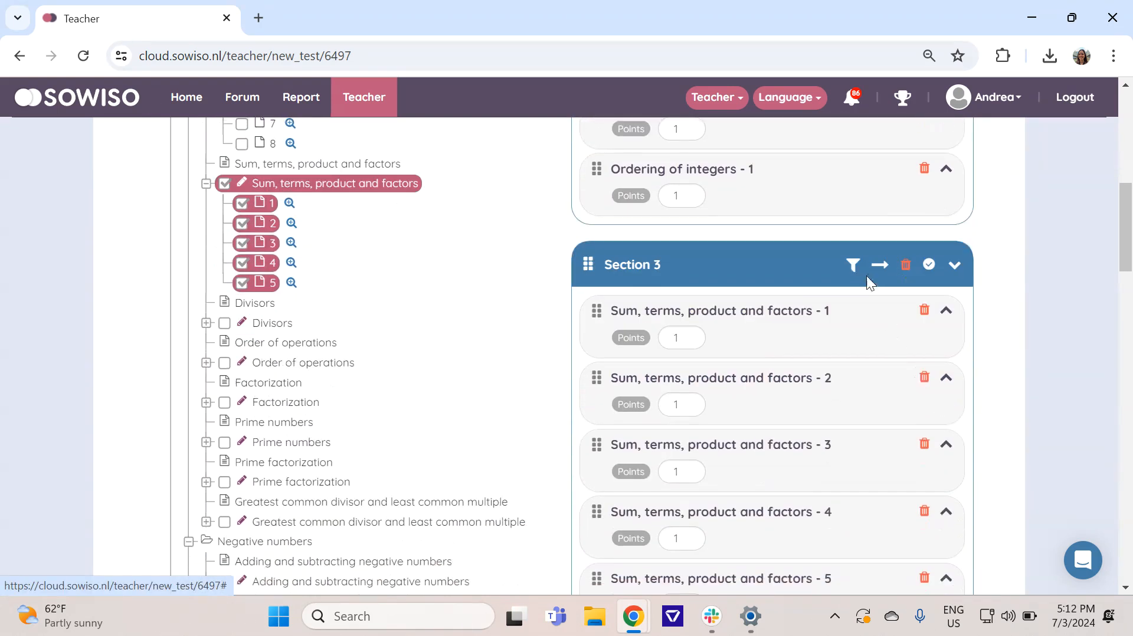
Step: Set the number of exercise sets randomly selected from Section 3 to 2
scroll(866, 276, down, 2)
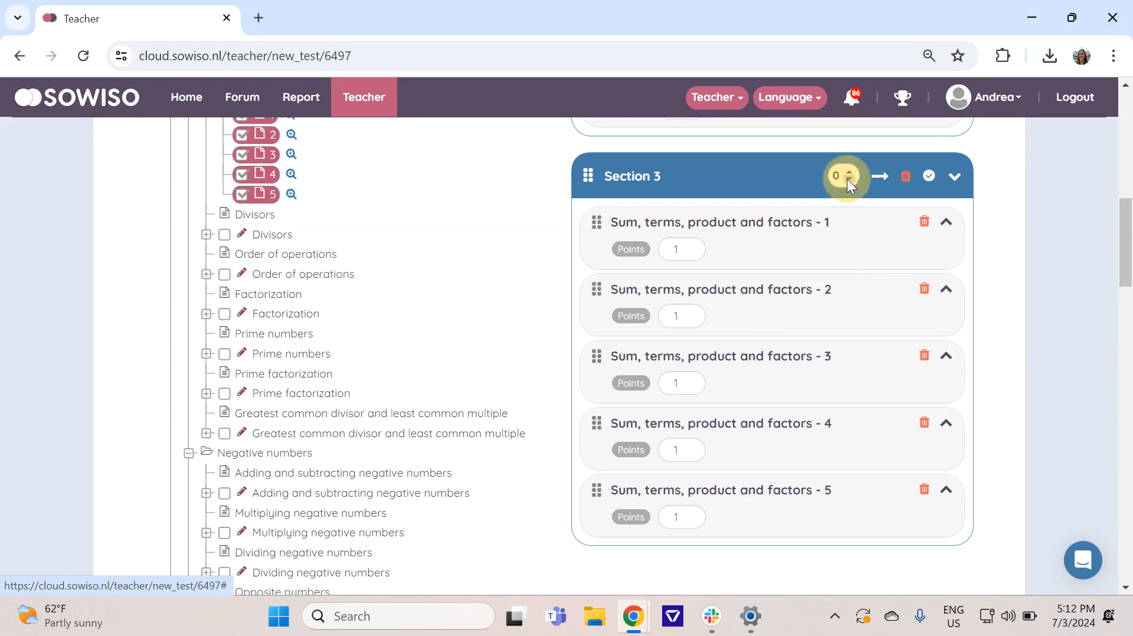
click(847, 179)
key(BackSpace)
text(2)
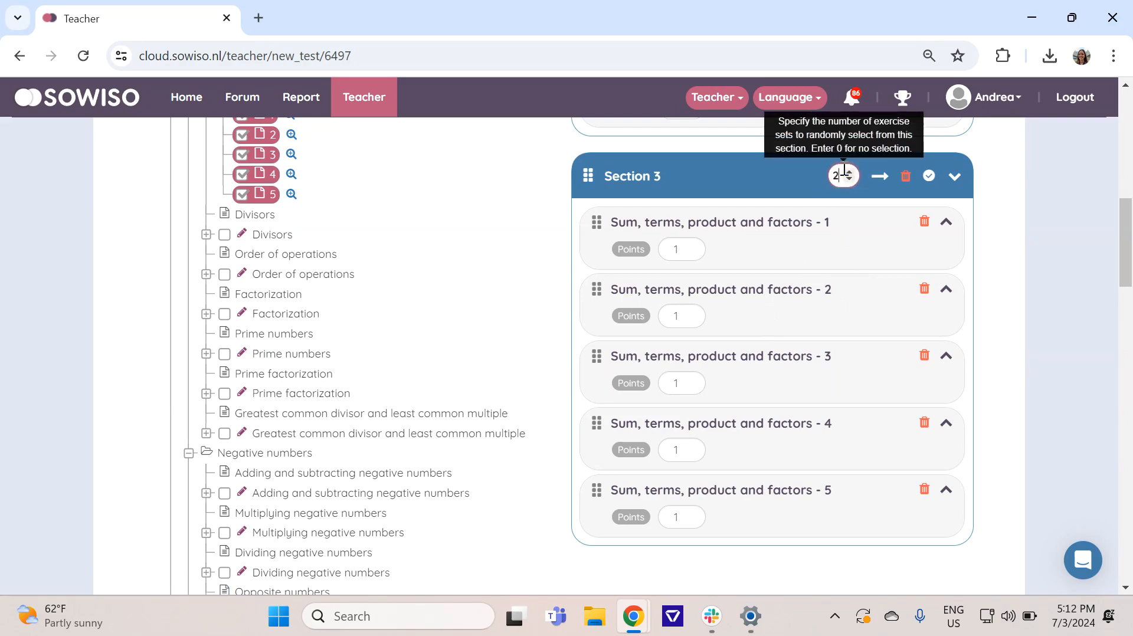
scroll(1023, 256, up, 12)
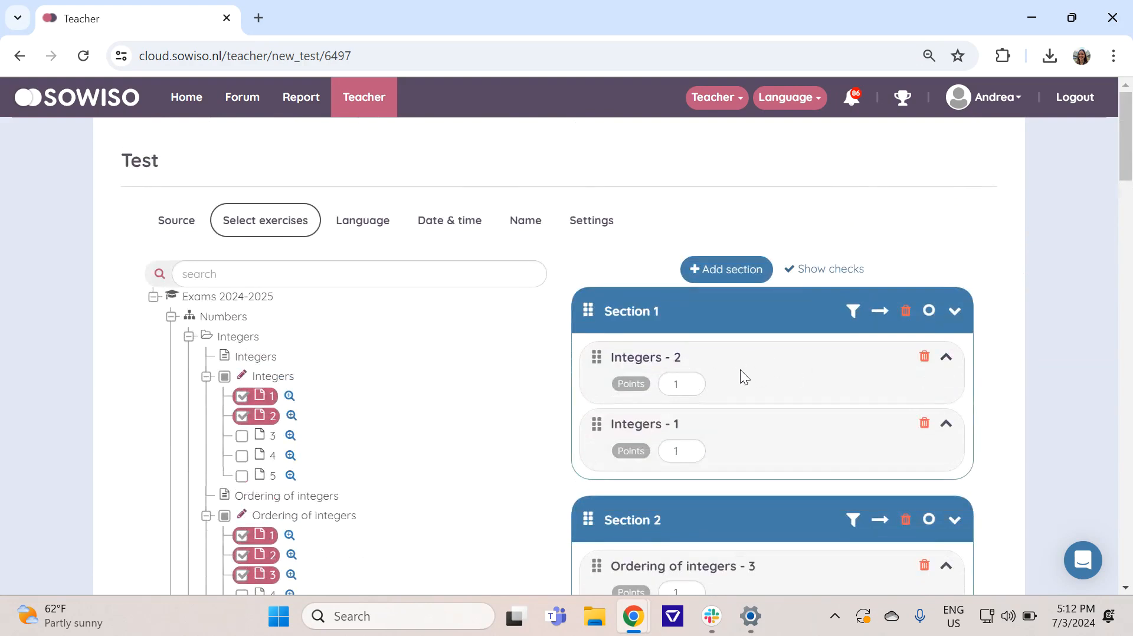
Step: Set the points for the Integers - 2 exercise in Section 1 to 4
click(678, 386)
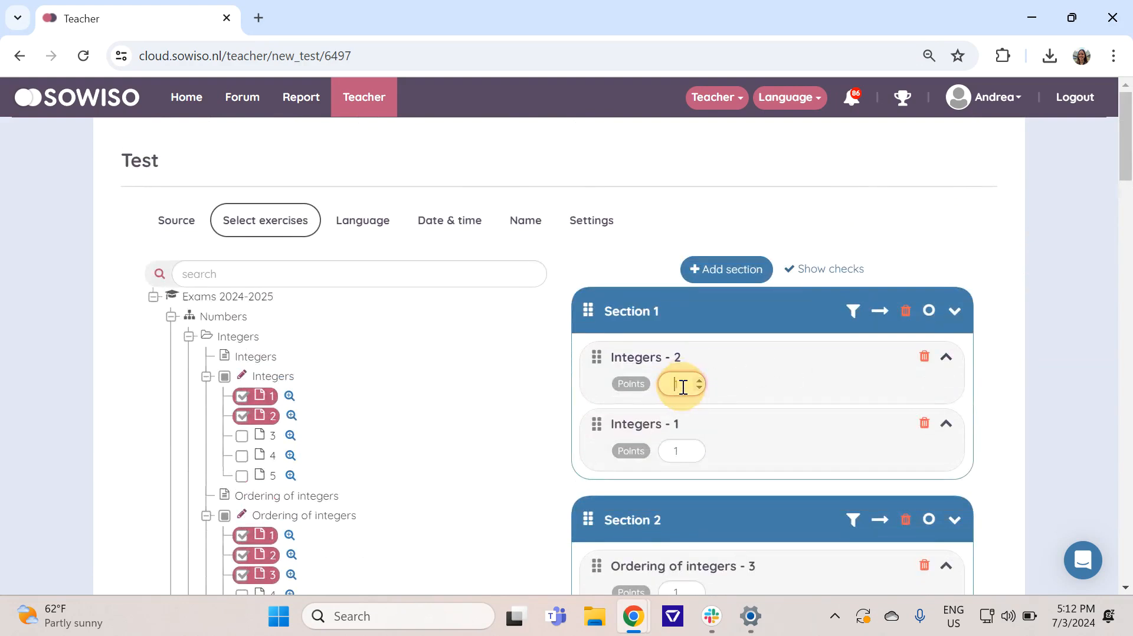
key(BackSpace)
text(4)
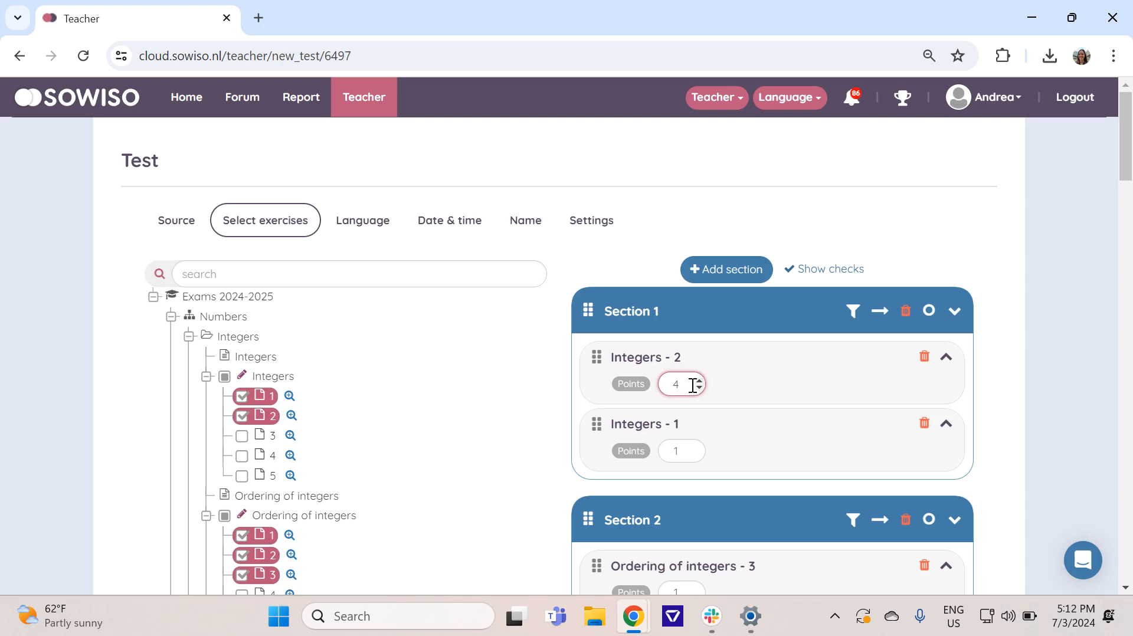
click(1011, 362)
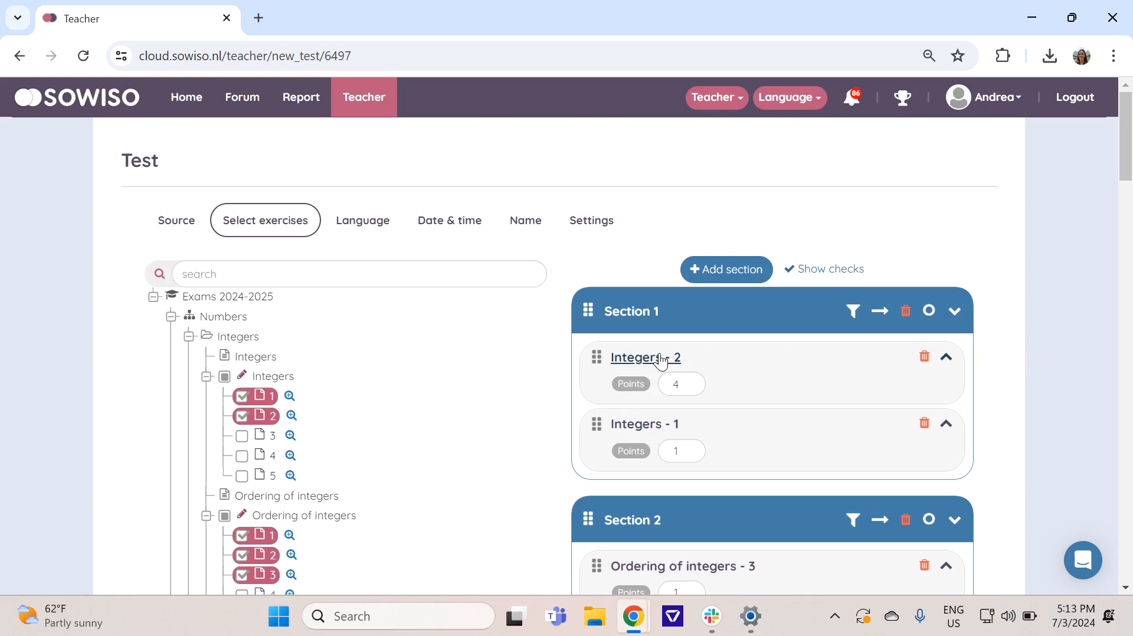
Step: Expand the Integers - 2 exercise in Section 1 to preview its question, and collapse it again
click(947, 361)
scroll(868, 333, down, 5)
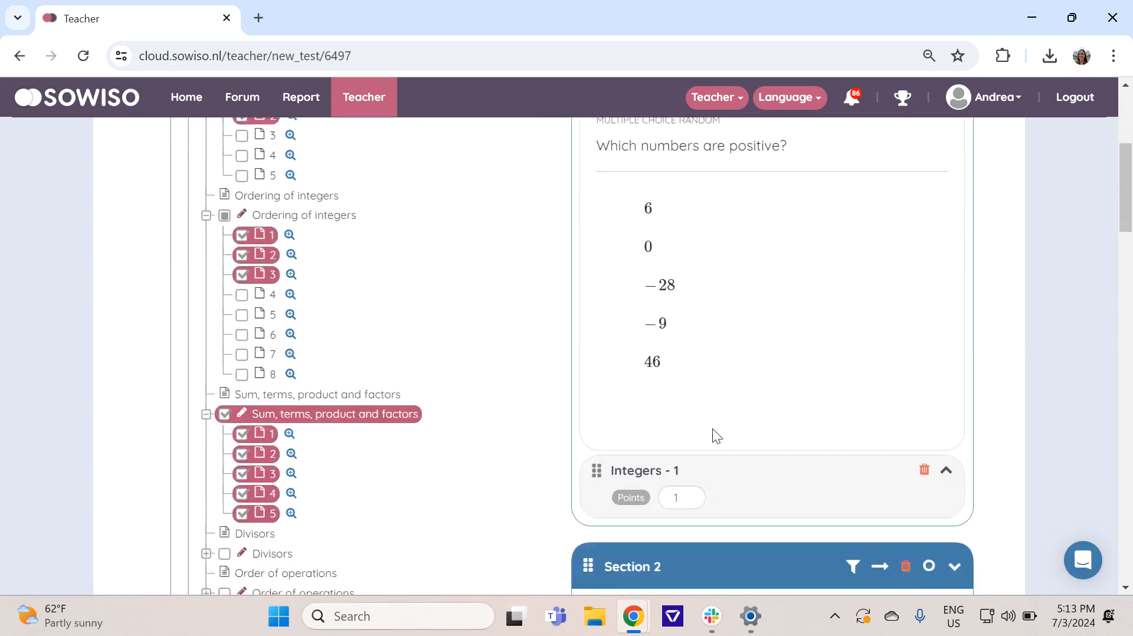
scroll(713, 435, up, 4)
scroll(872, 390, up, 2)
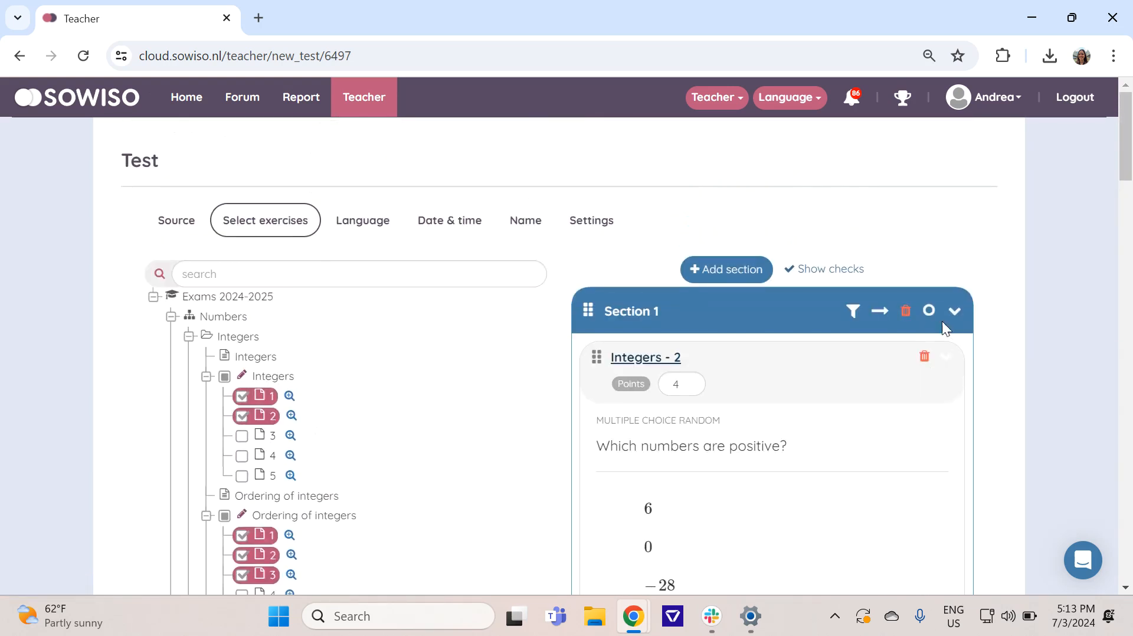
click(945, 362)
click(966, 242)
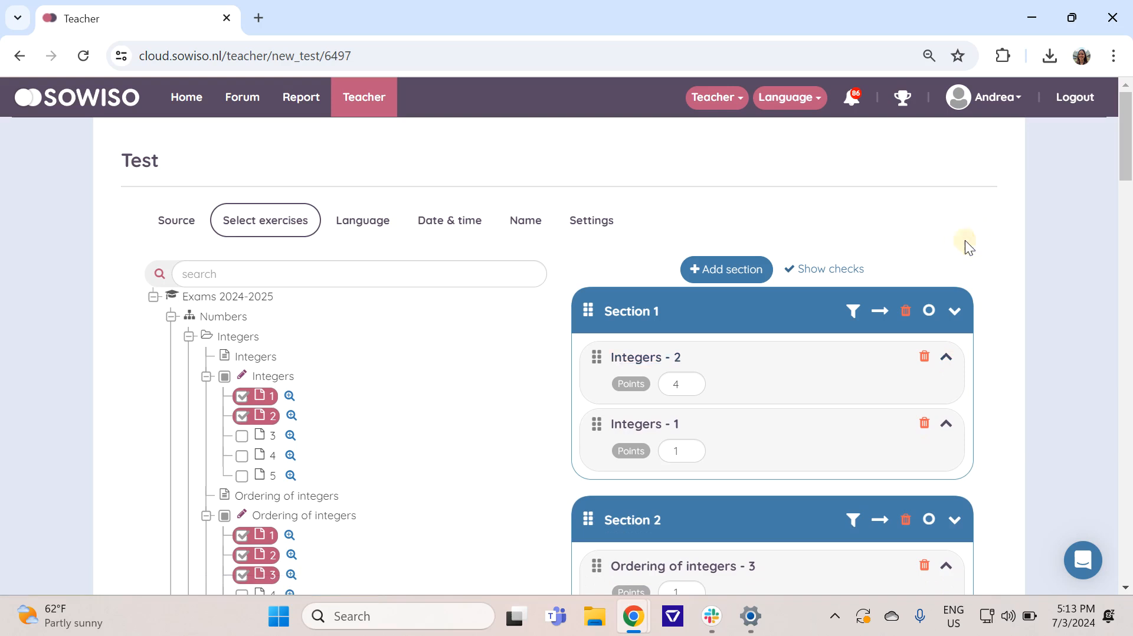
Step: Review the per-question check options across all sections and the languages in which the test can be taken
click(818, 270)
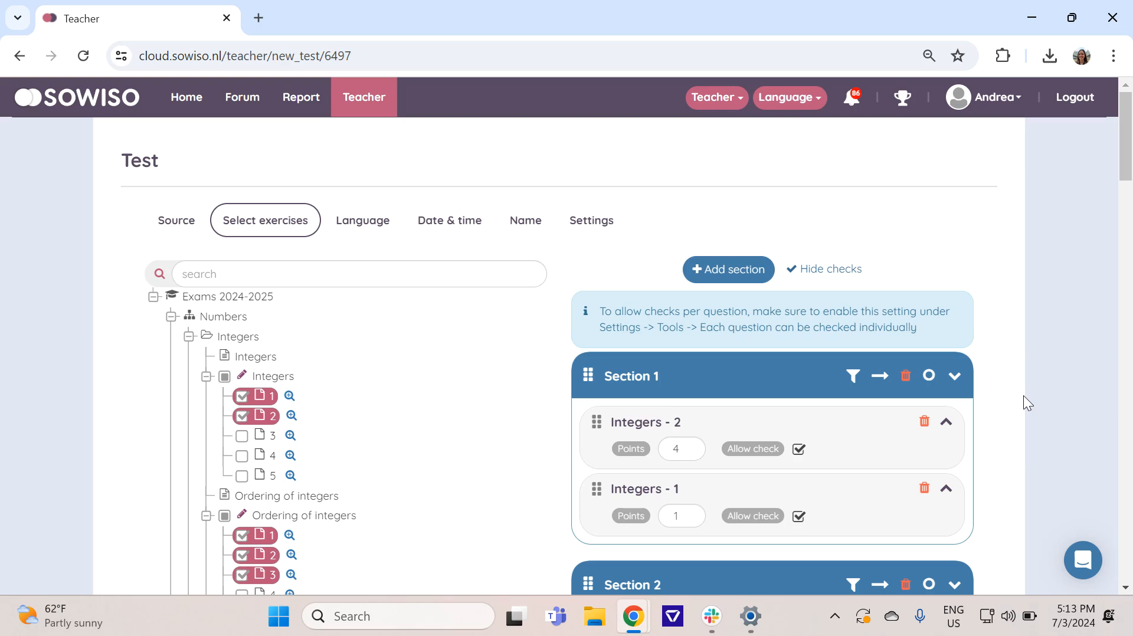
scroll(1024, 398, down, 2)
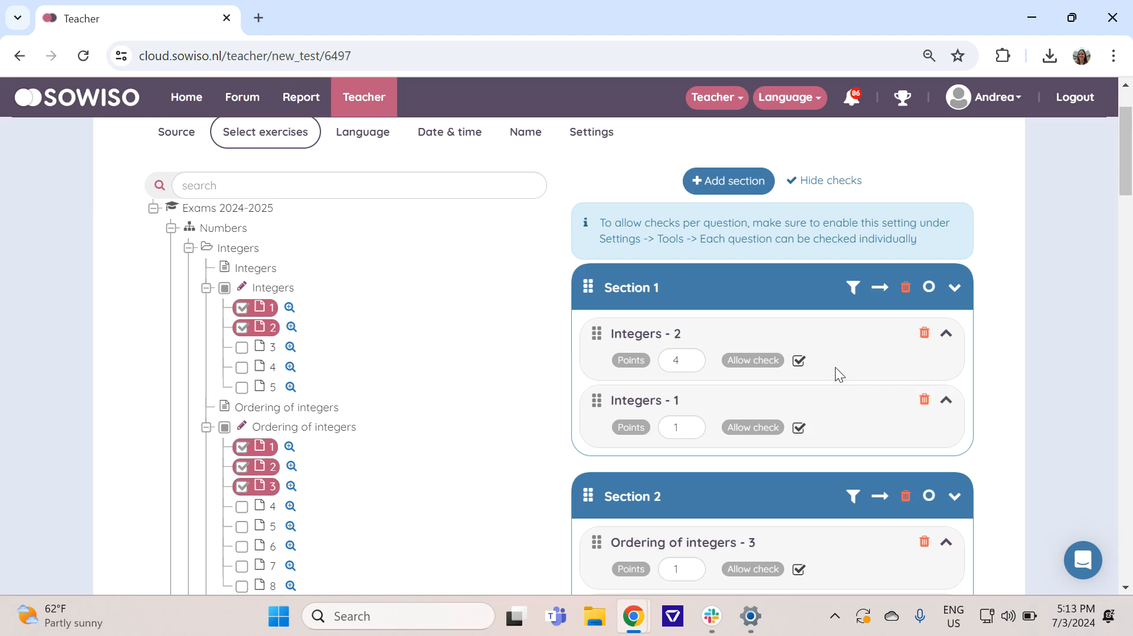
scroll(788, 402, down, 8)
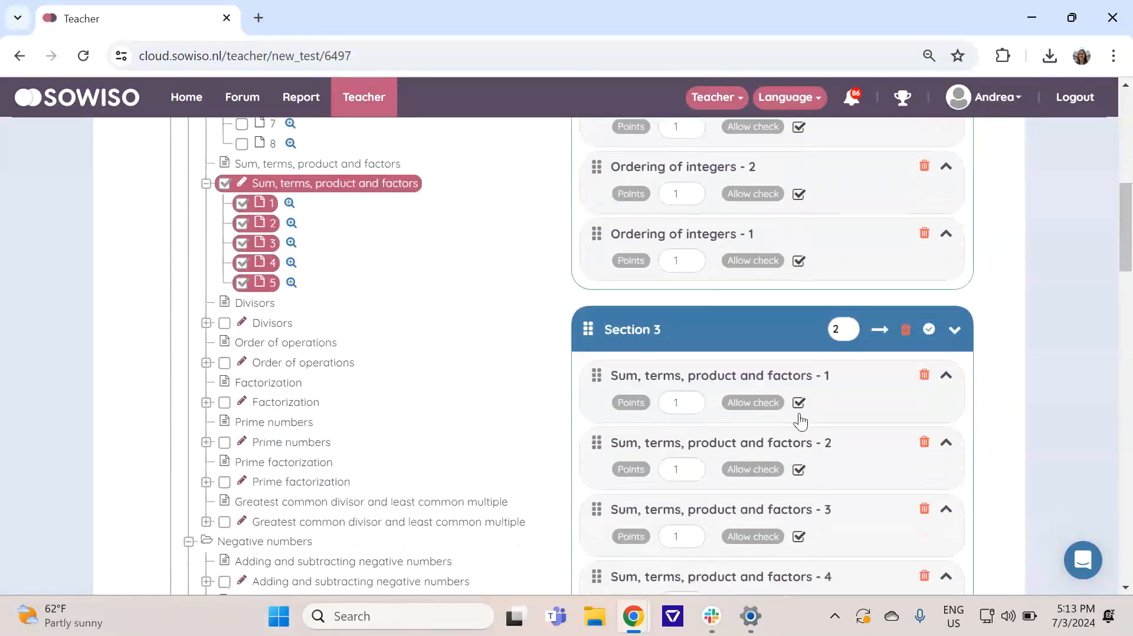
scroll(804, 413, up, 6)
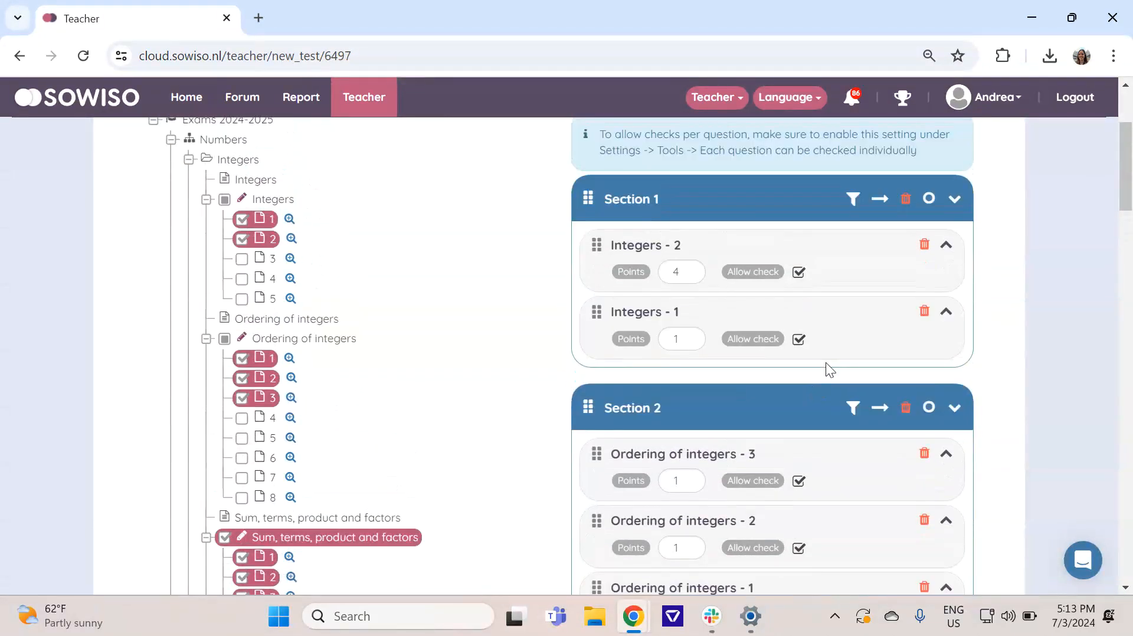
scroll(827, 362, up, 3)
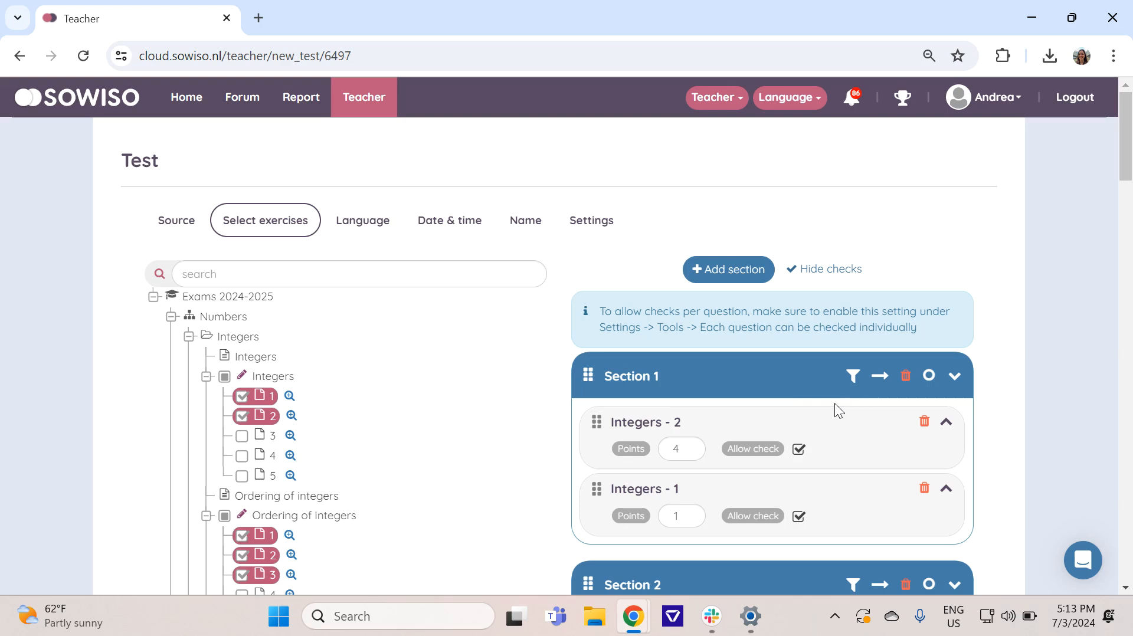
click(819, 276)
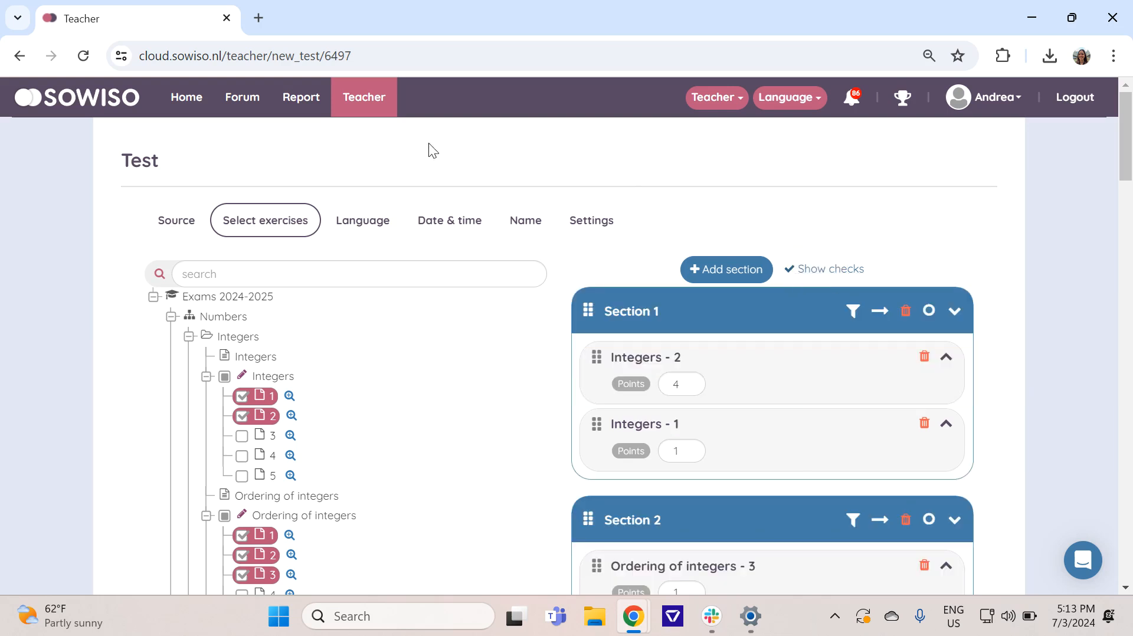
click(366, 221)
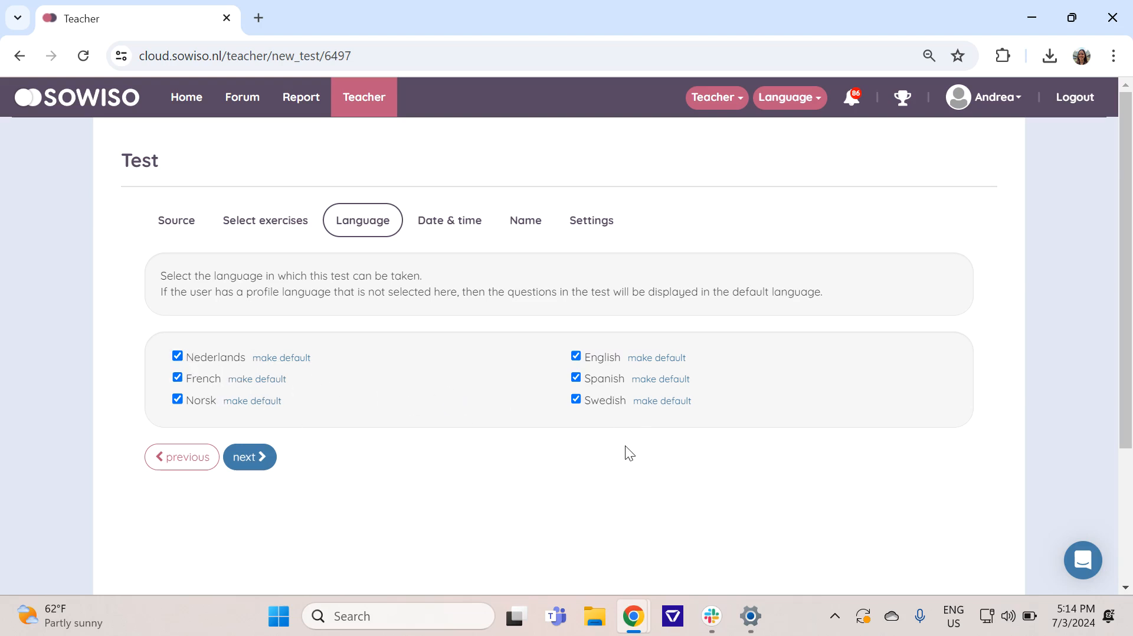
Step: Set the test's start-from date to 10/1/2024
click(442, 220)
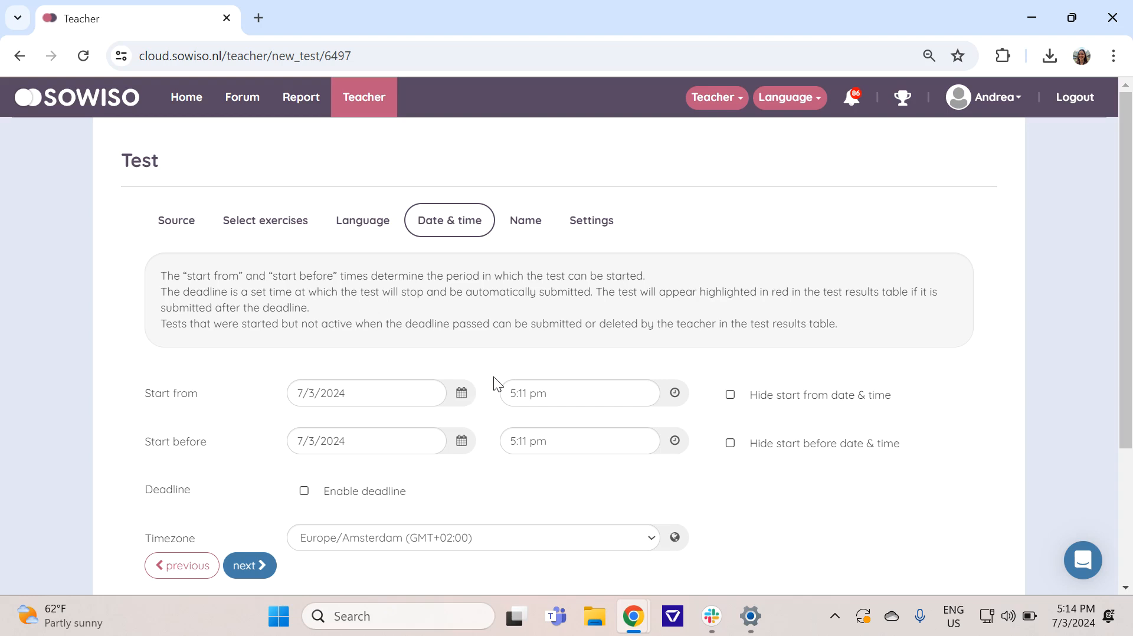
click(466, 394)
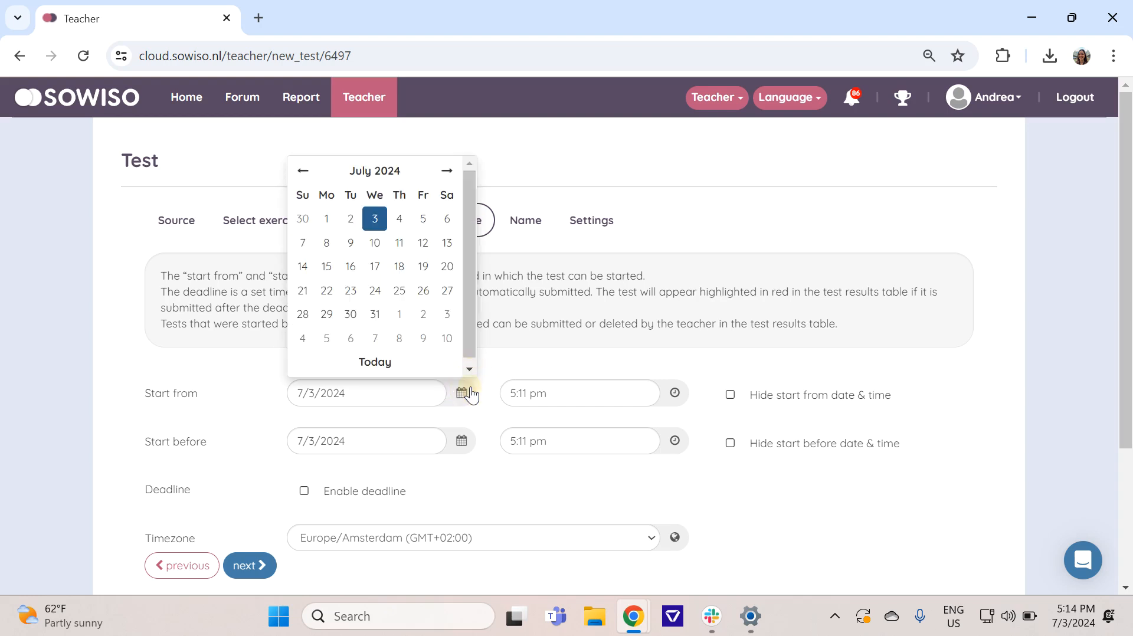
click(447, 171)
click(448, 171)
click(448, 172)
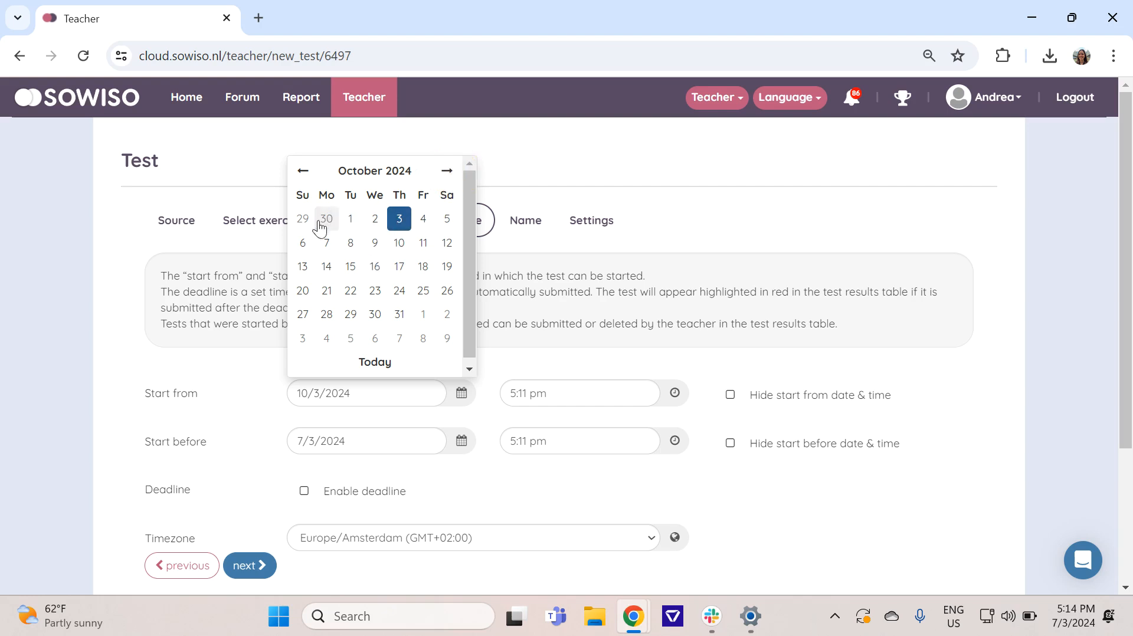
click(349, 221)
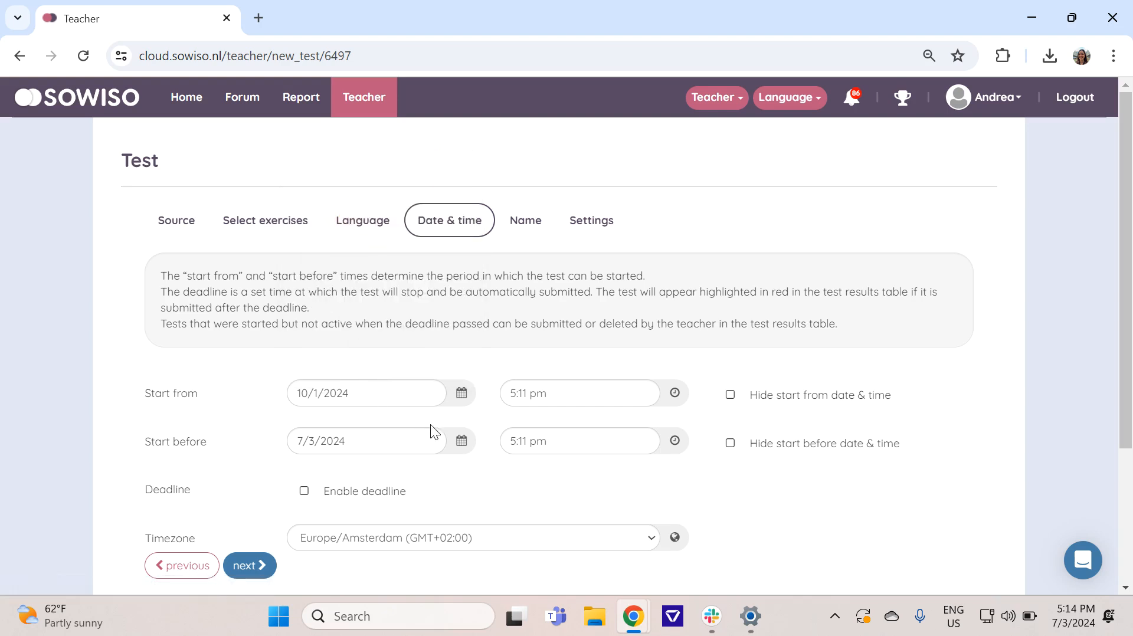
Step: Set the test's start-before date to 10/1/2024
click(463, 447)
click(436, 224)
click(437, 225)
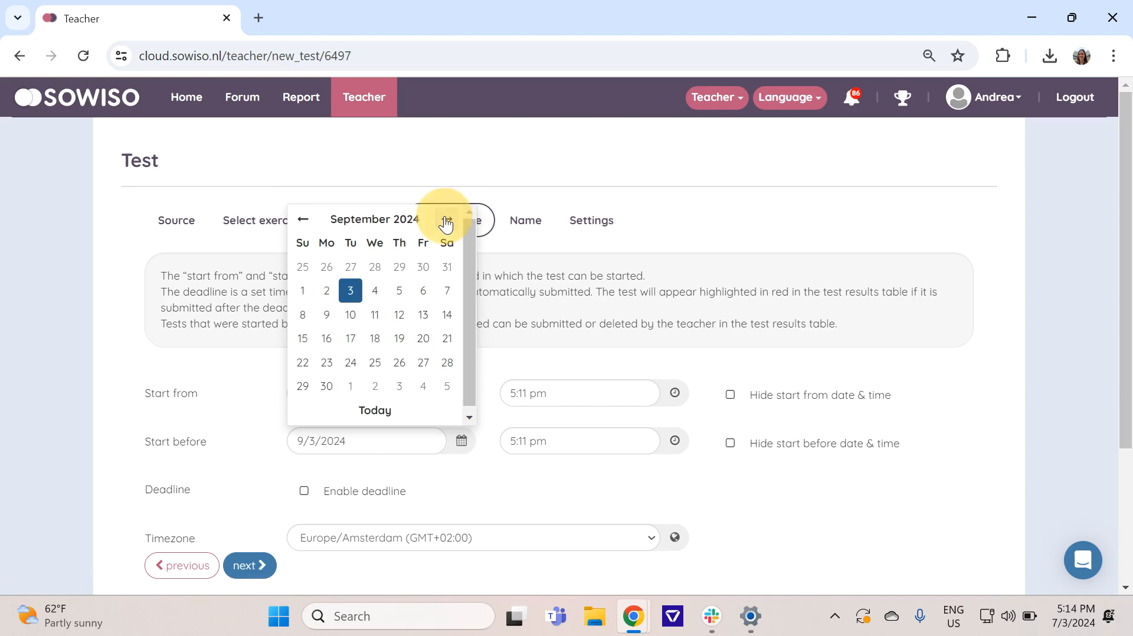
click(436, 224)
click(349, 266)
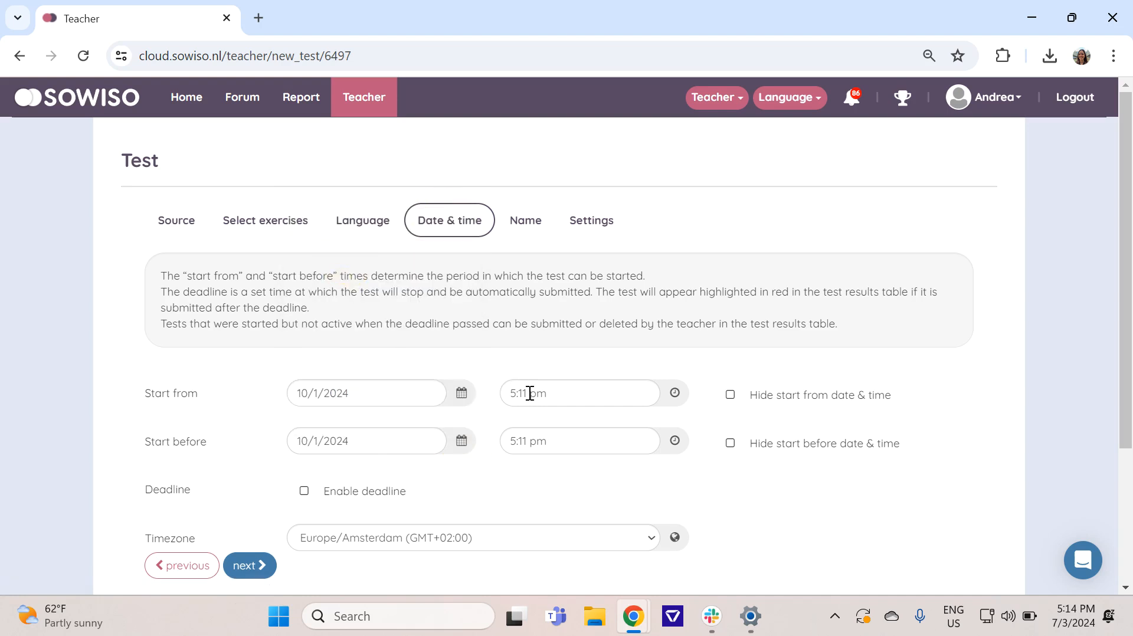
Step: Set the test's start-from time to 3:00 pm
click(674, 394)
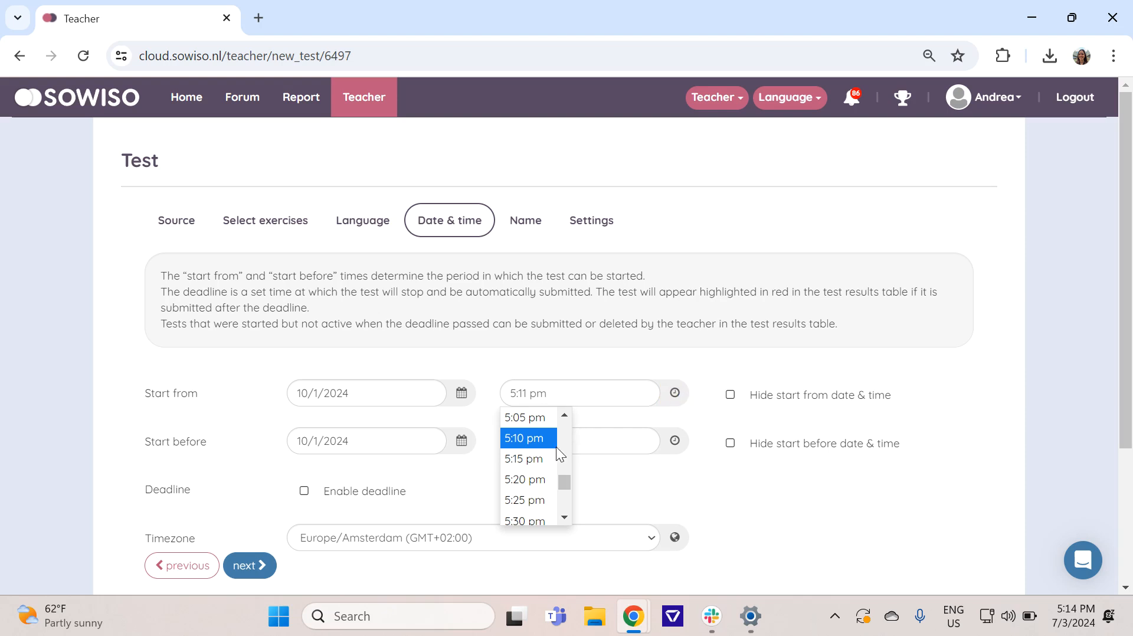
scroll(545, 467, up, 3)
scroll(543, 464, up, 5)
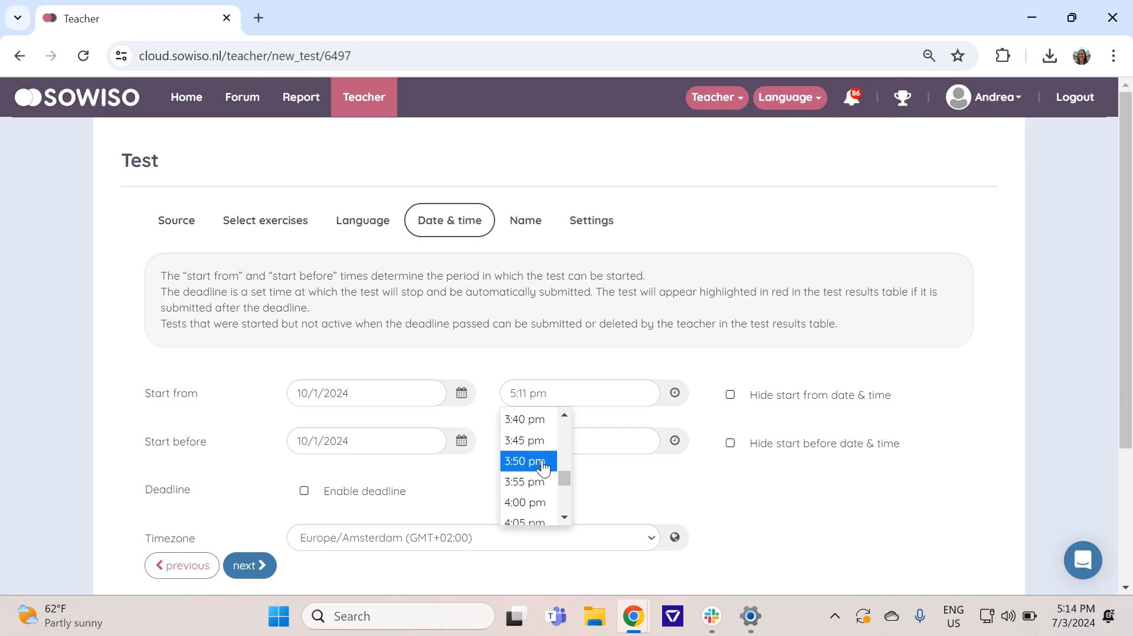
scroll(537, 454, up, 3)
click(531, 430)
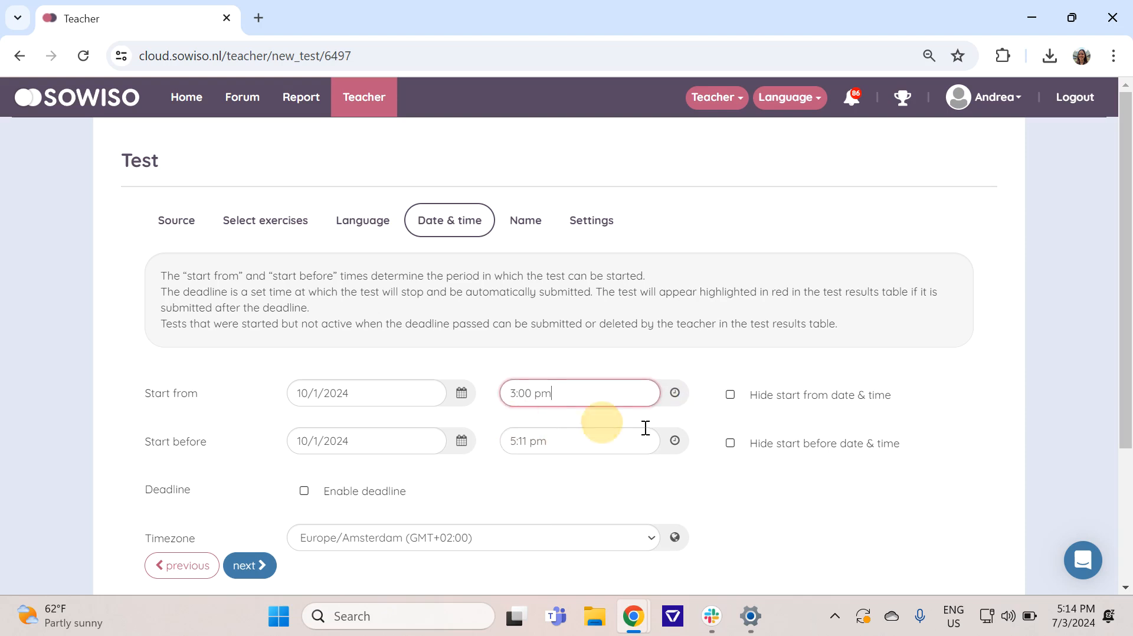
Step: Set the test's start-before time to 3:40 pm
click(529, 441)
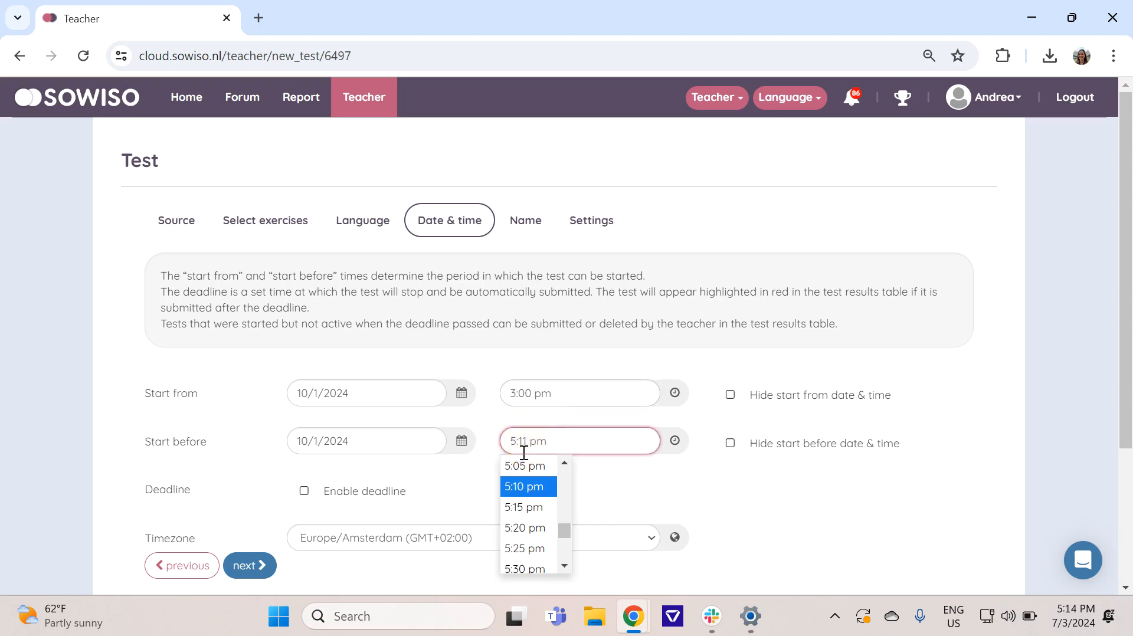
scroll(540, 513, up, 3)
scroll(540, 513, up, 5)
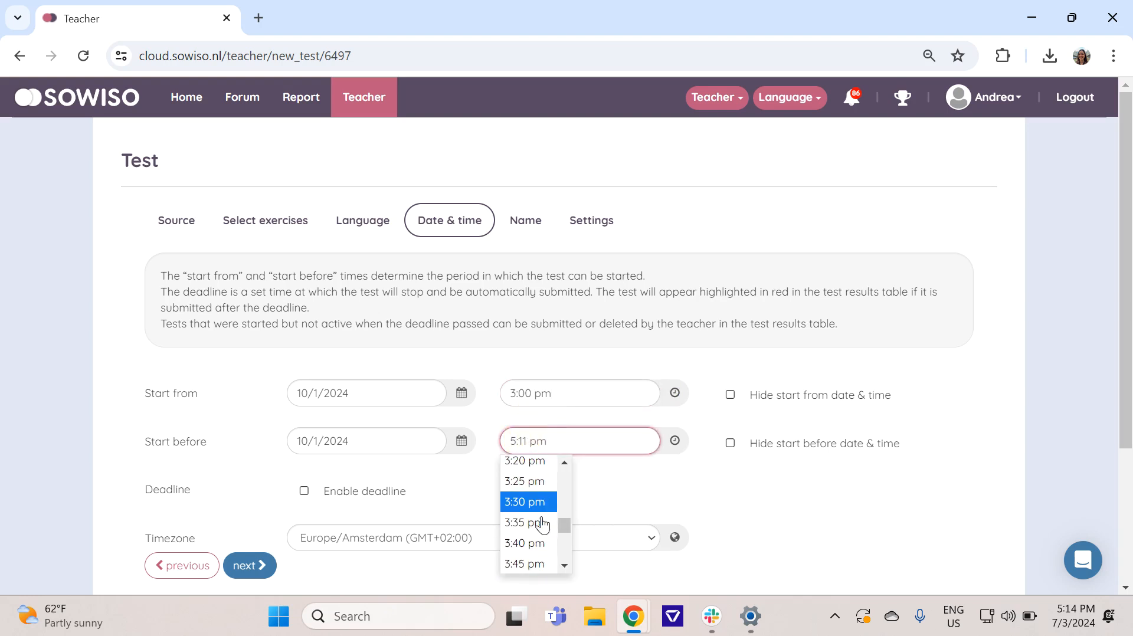
click(534, 469)
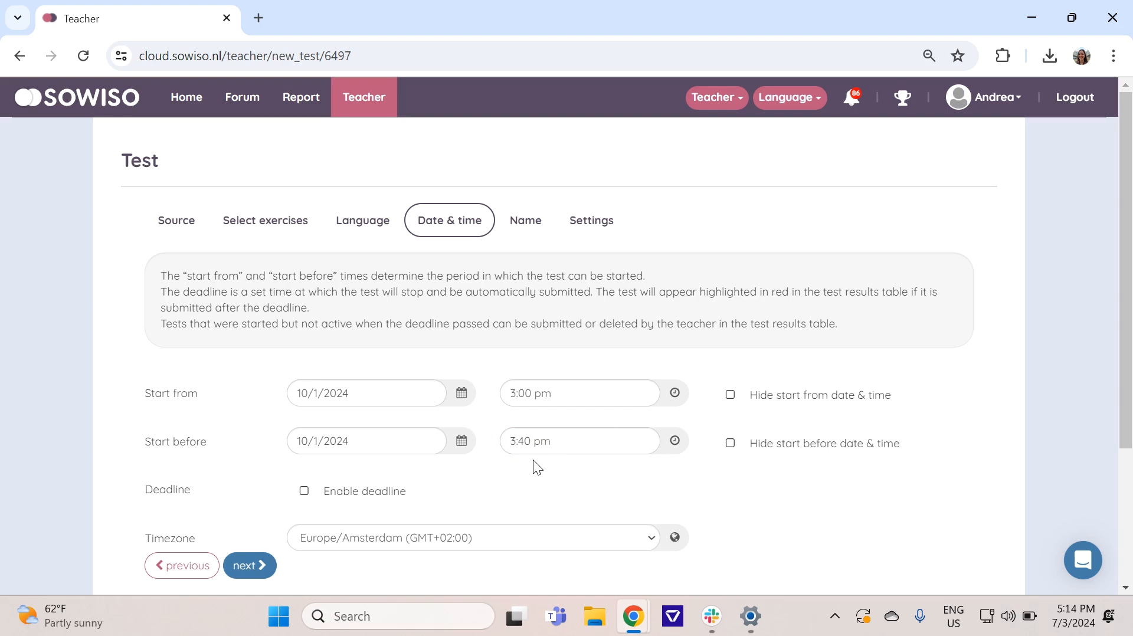
scroll(533, 459, down, 1)
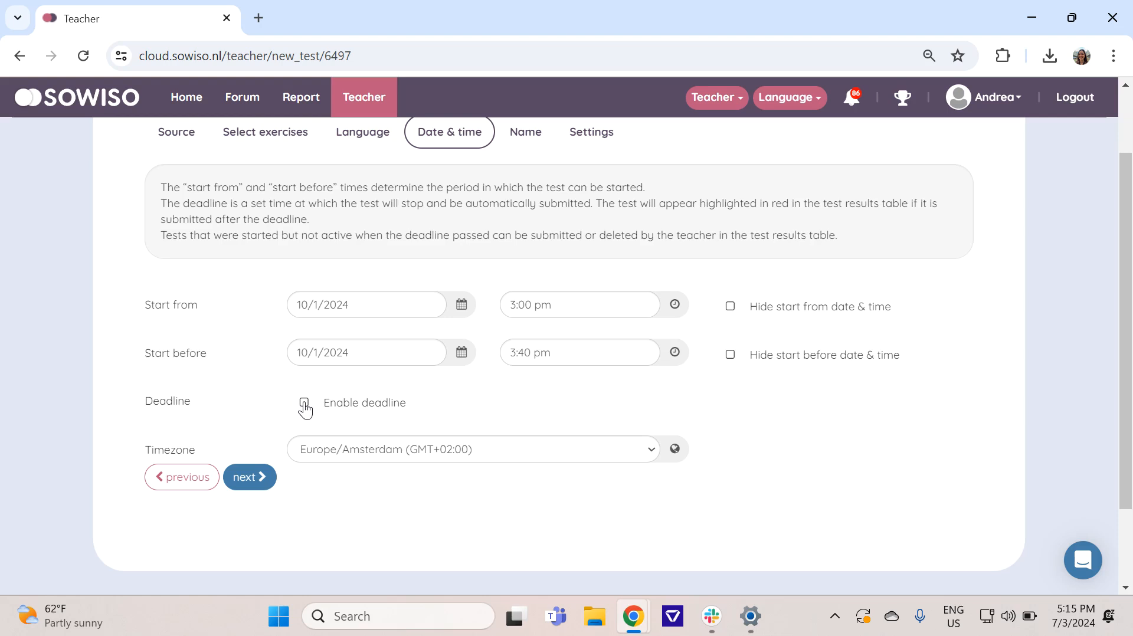
scroll(626, 394, up, 1)
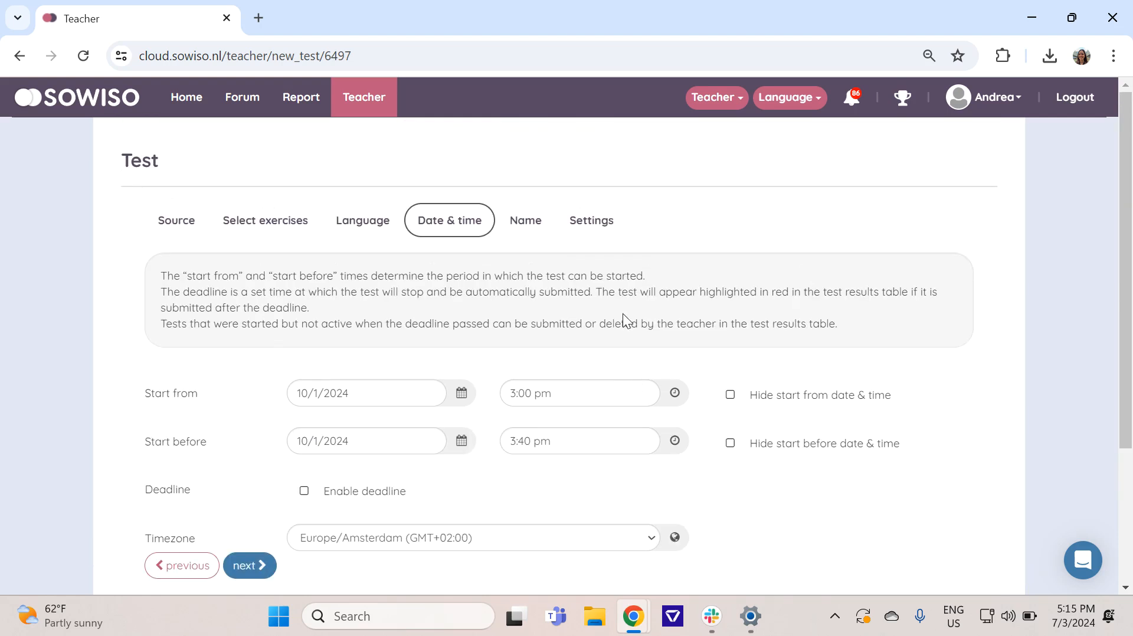
Step: Name the test "Exam 2024-2025"
click(517, 231)
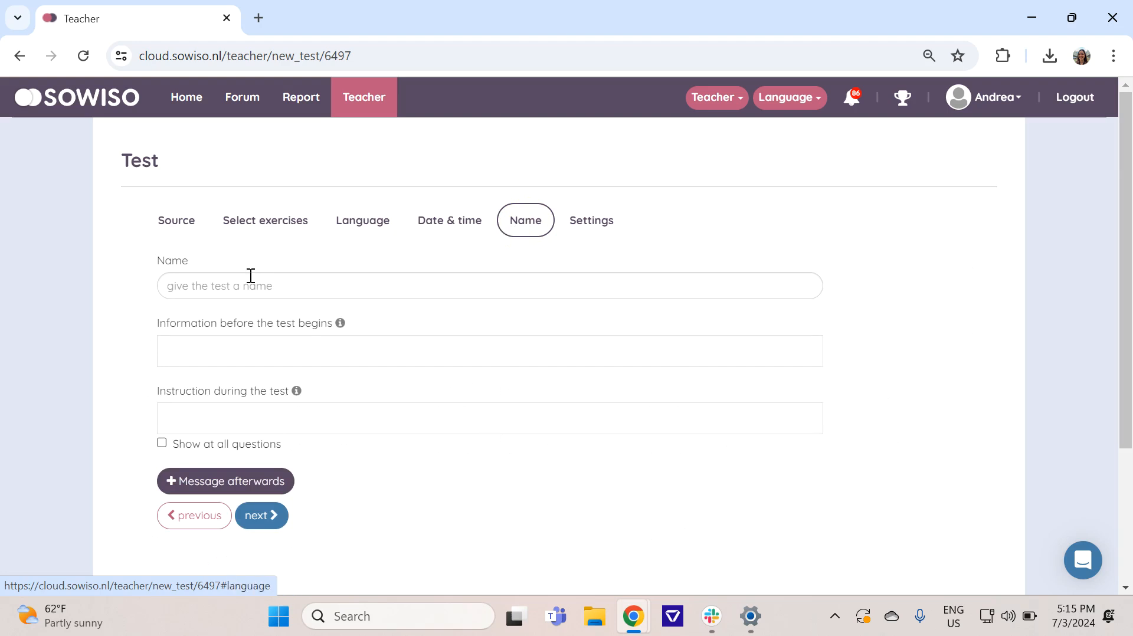
click(215, 284)
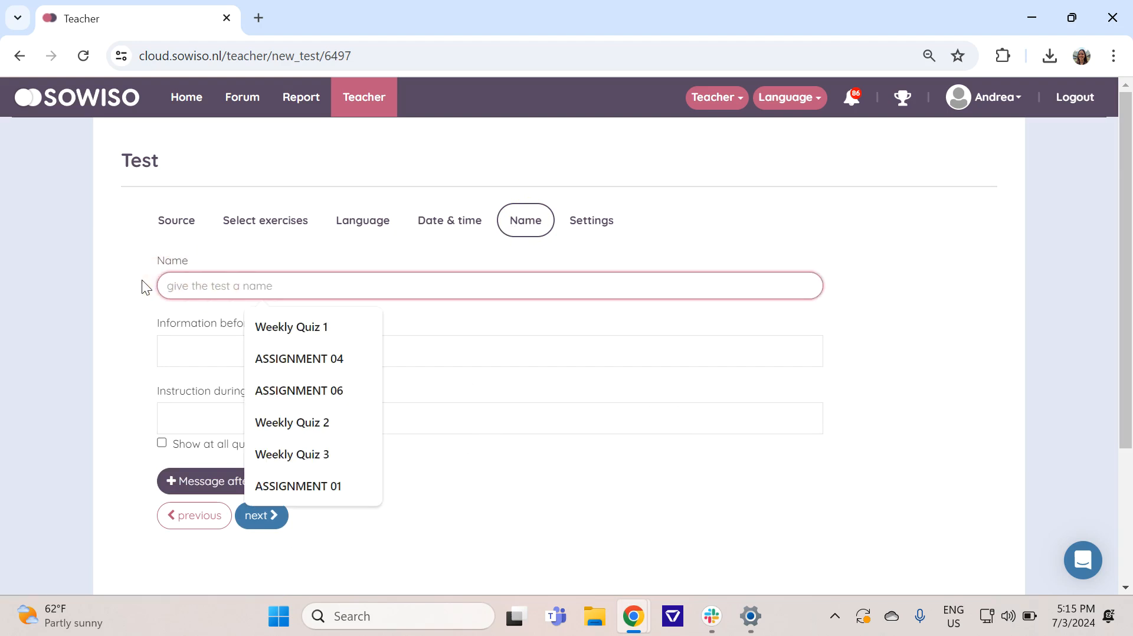
text(Exam 202)
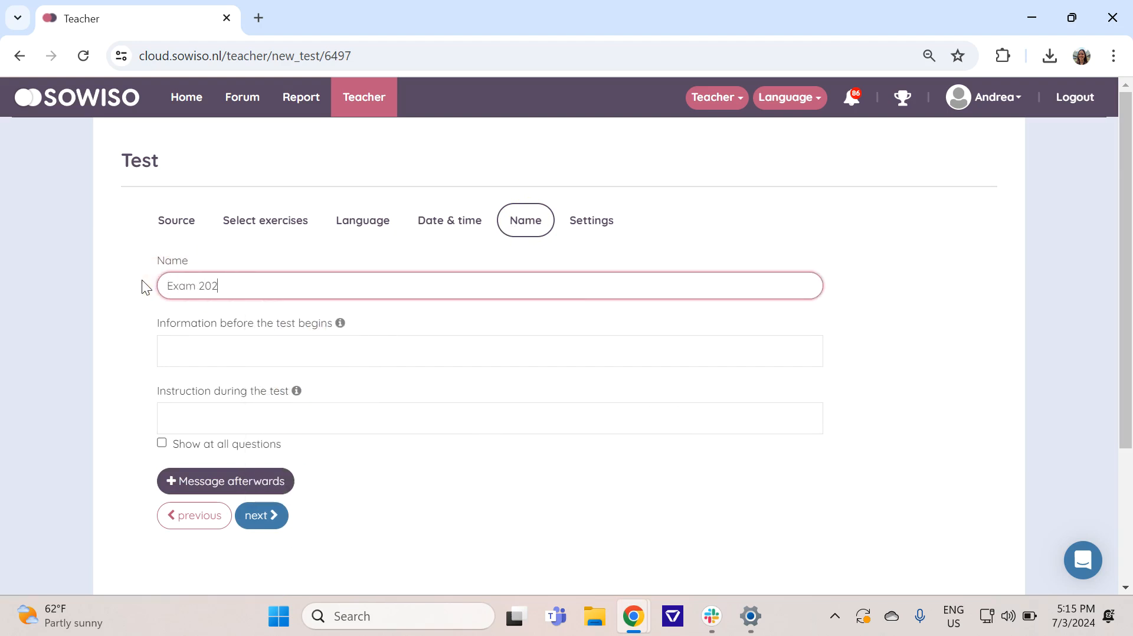
text(4-2025)
click(145, 274)
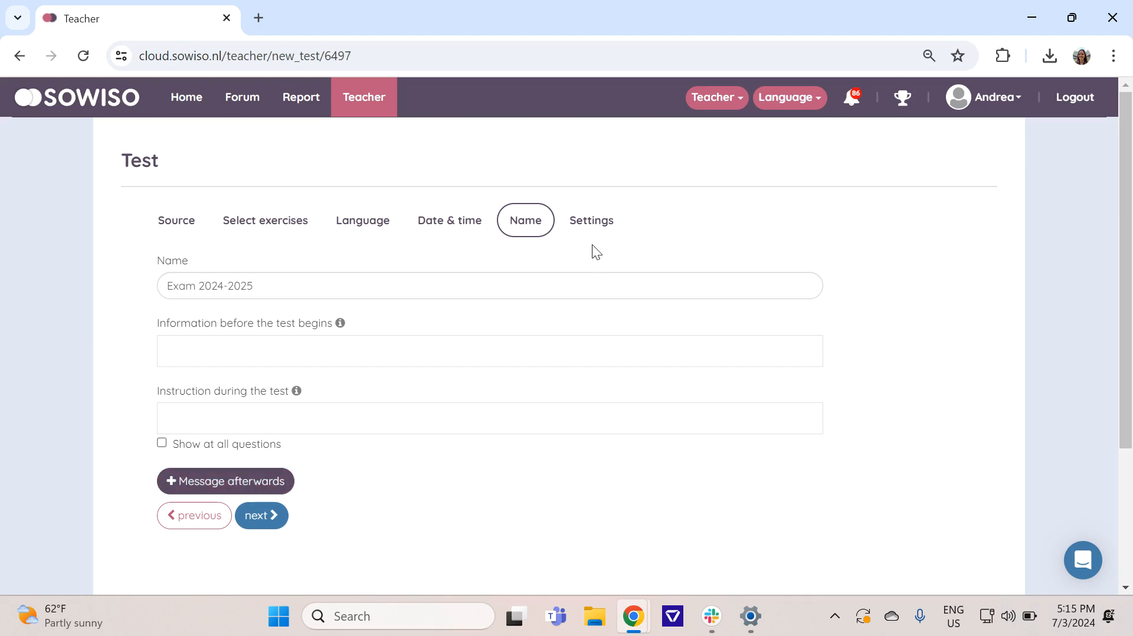
Step: Set the test's availability to students to "available" in the scheduling settings
click(594, 220)
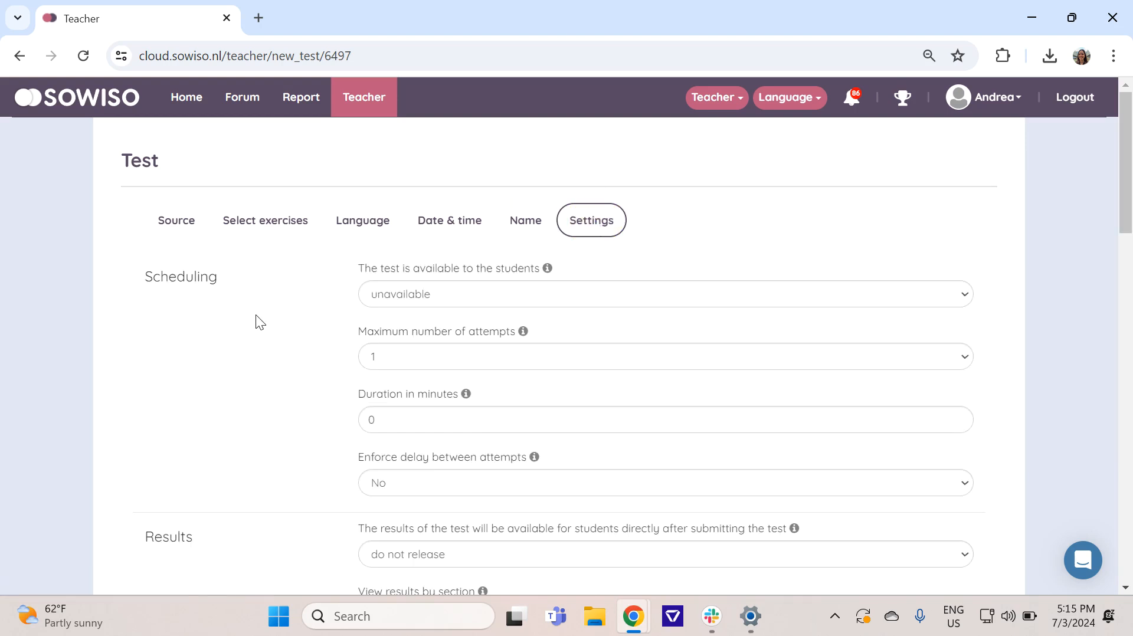
click(398, 297)
click(405, 331)
Step: Set the test's duration to 120 minutes in the scheduling settings
scroll(328, 386, down, 1)
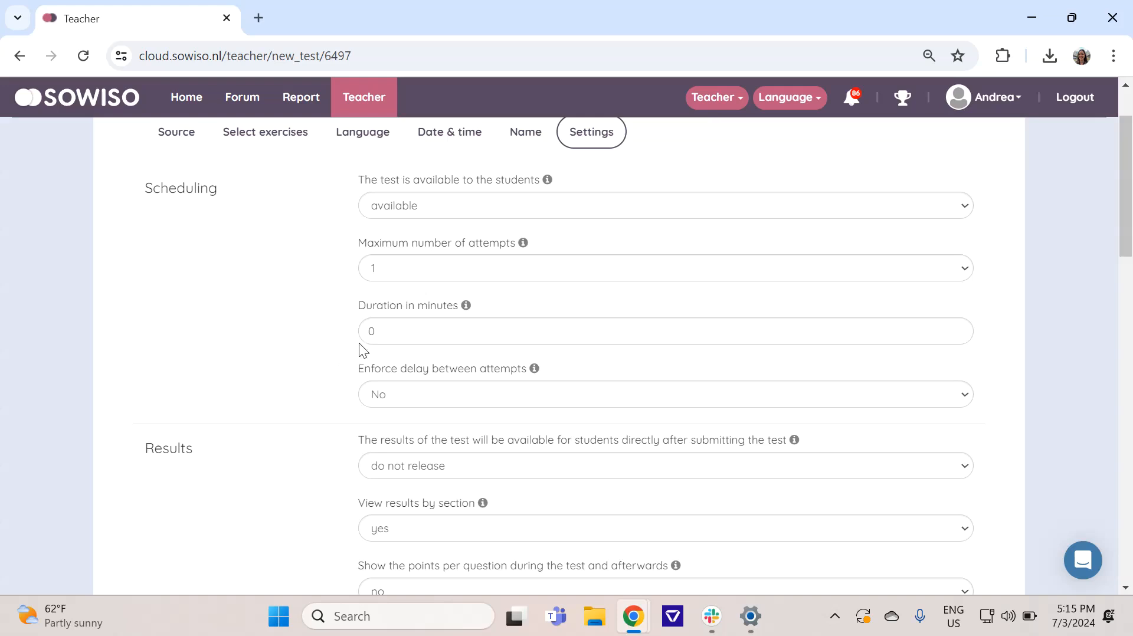
click(388, 334)
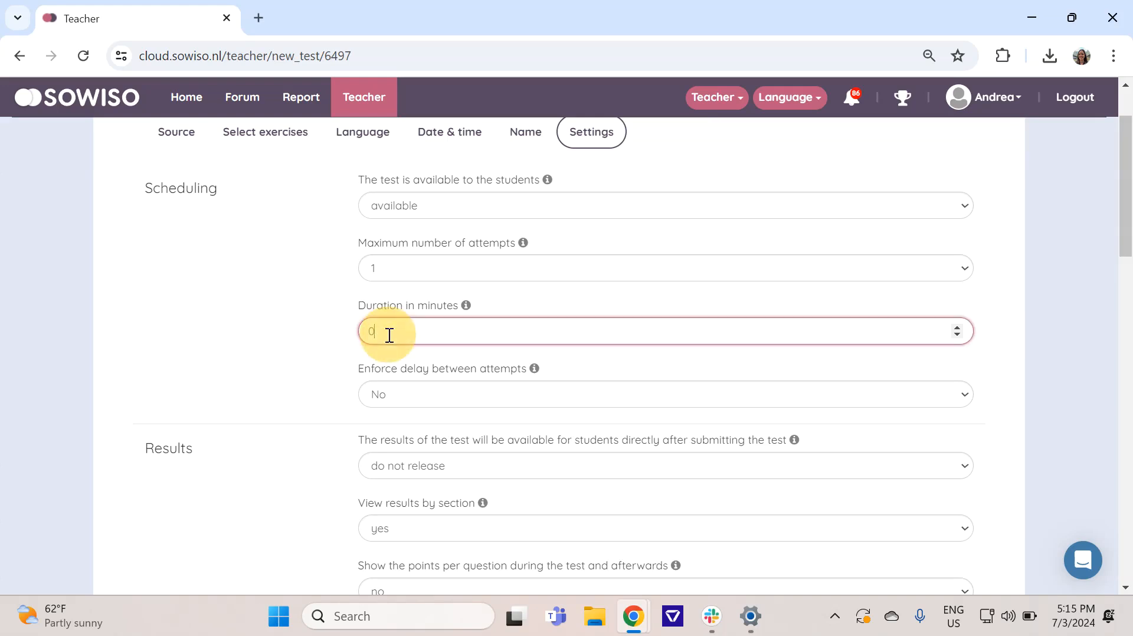
key(BackSpace)
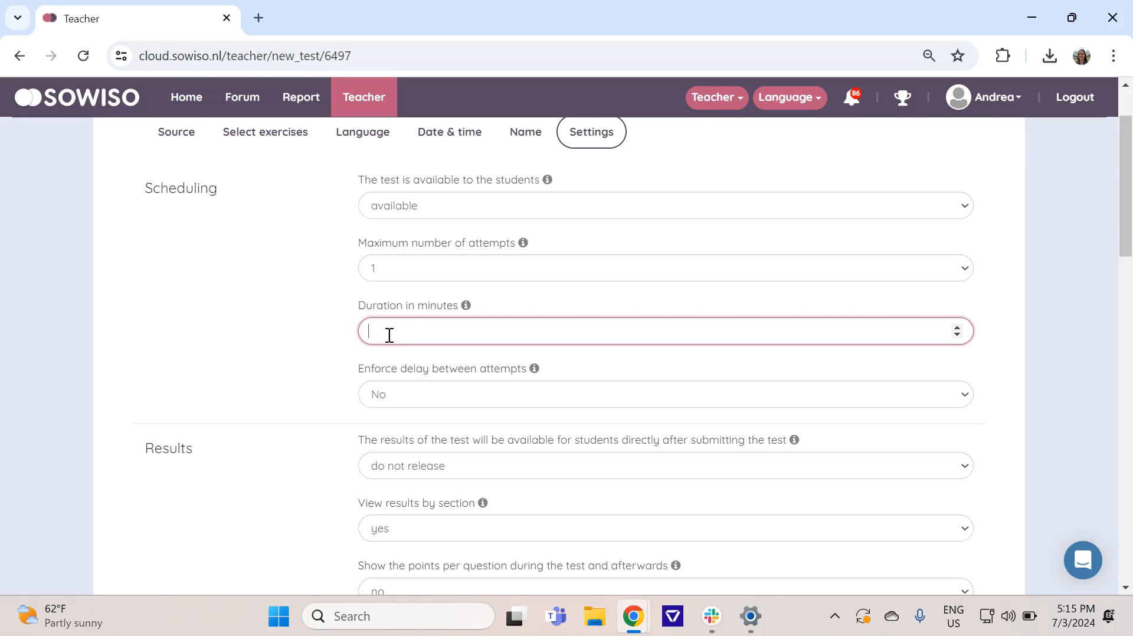
text(120)
click(311, 336)
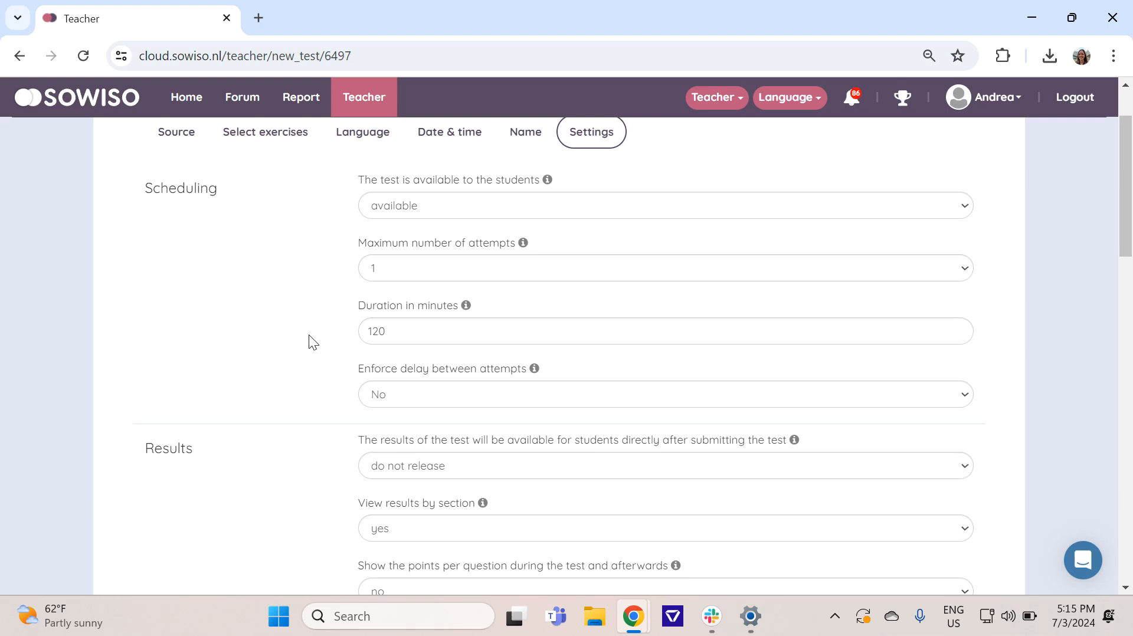
scroll(309, 336, up, 2)
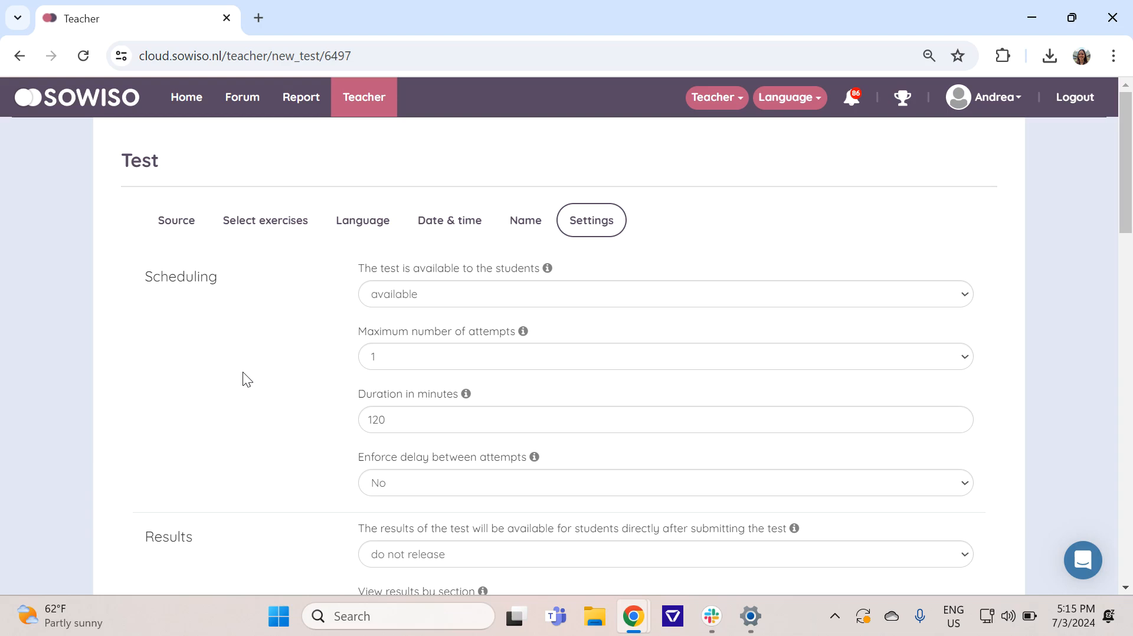
Step: Try enforcing a delay between attempts, look at its delay units, and set the enforced delay back to No
scroll(253, 371, down, 5)
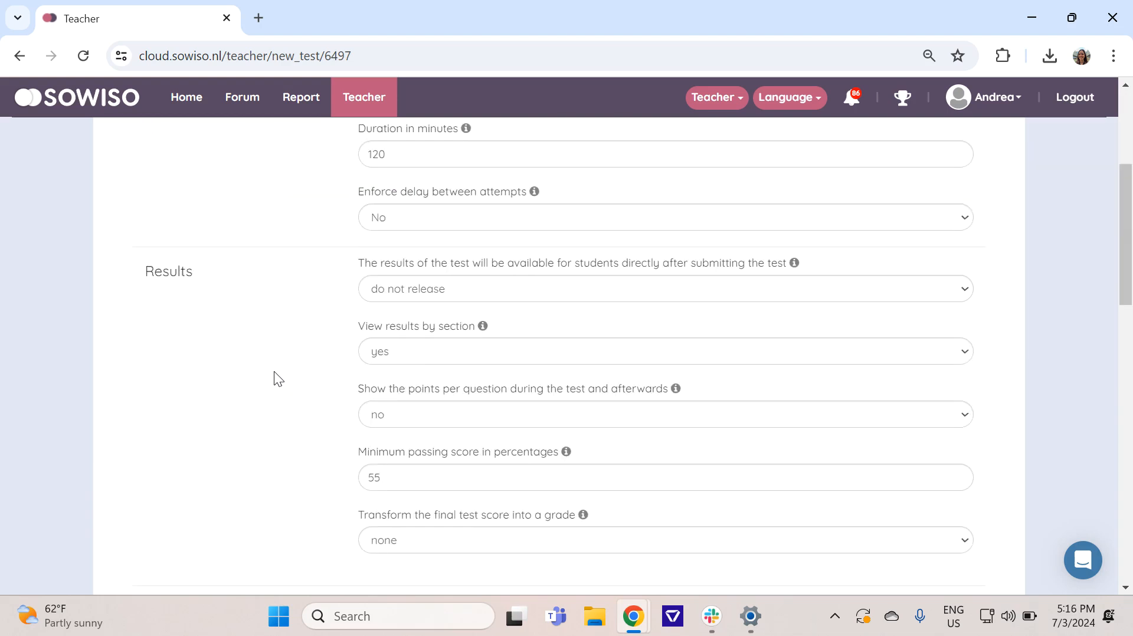
scroll(277, 371, up, 3)
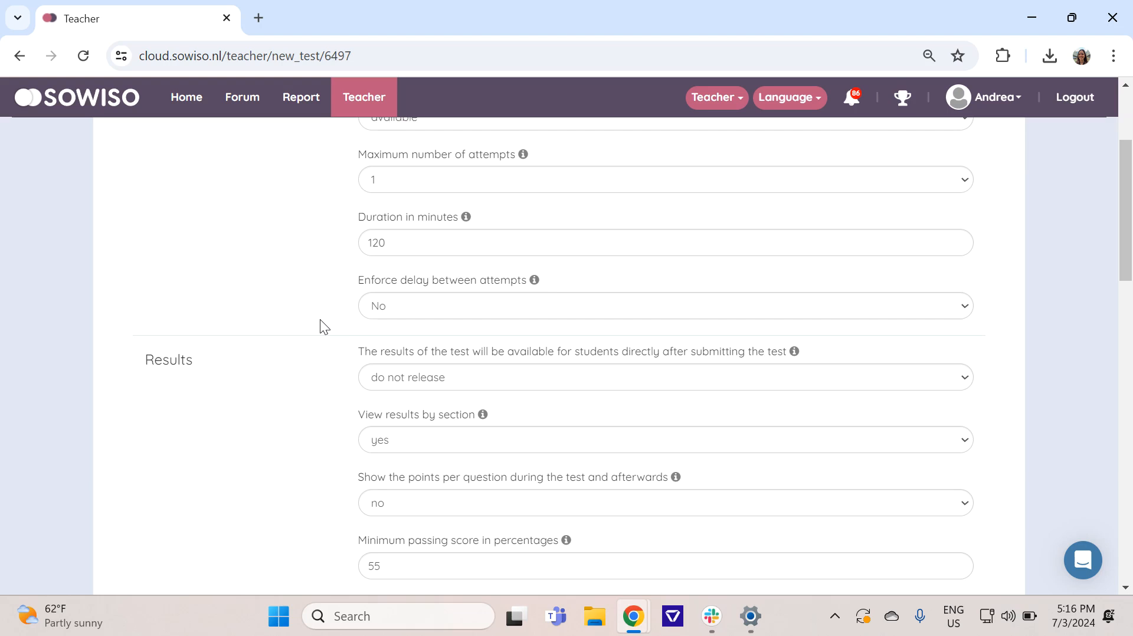
click(374, 306)
click(389, 335)
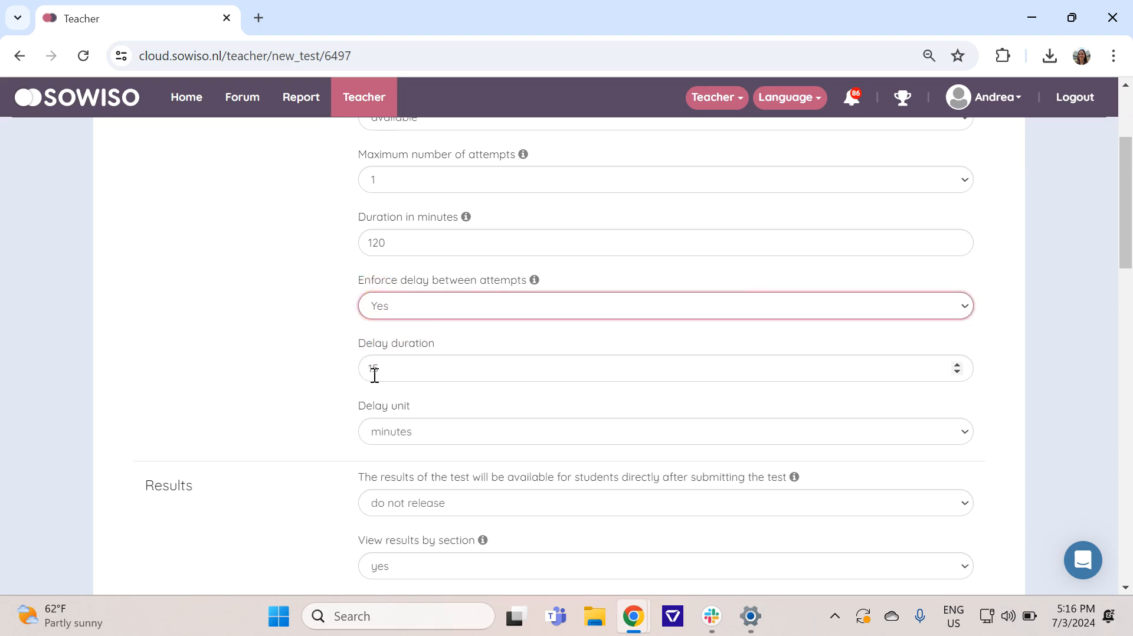
click(374, 394)
click(396, 434)
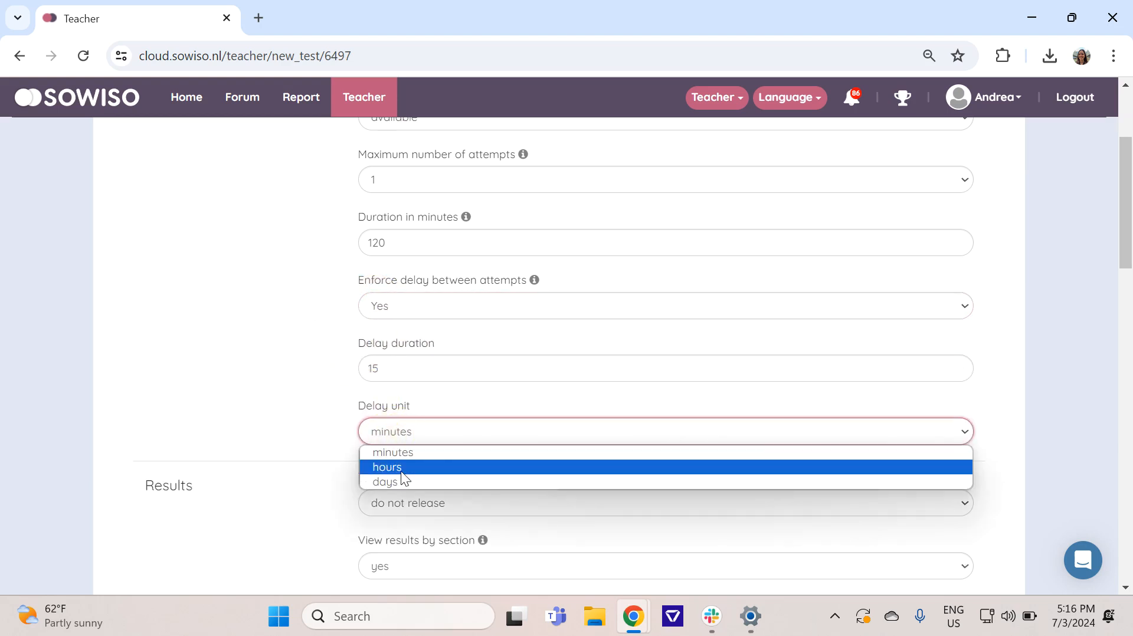
click(399, 393)
click(417, 306)
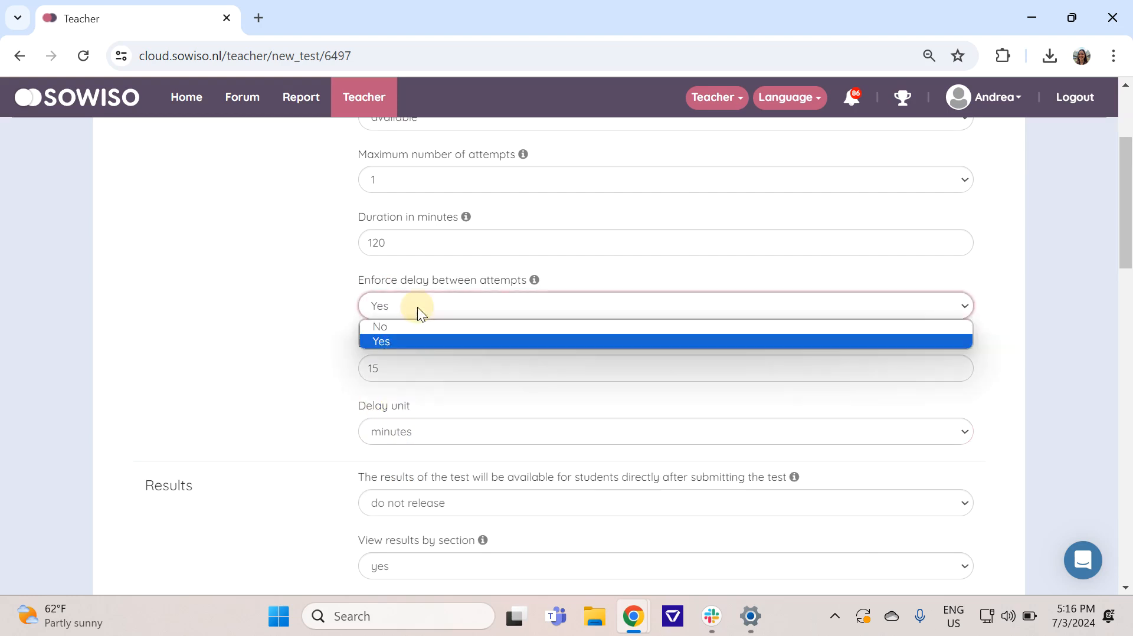
click(401, 326)
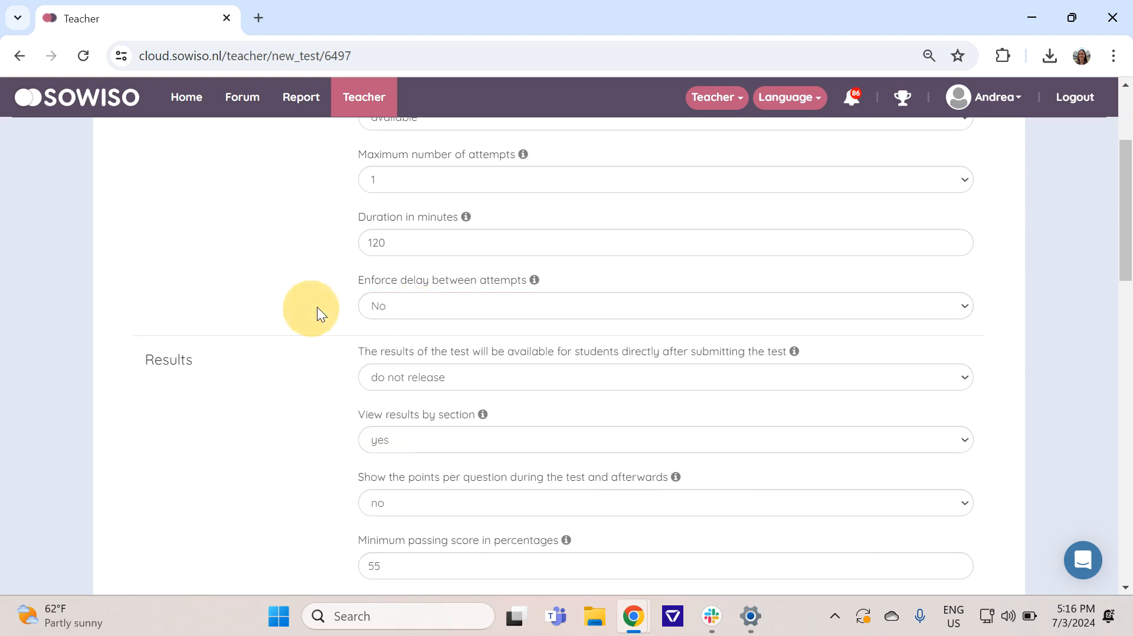
Step: Examine the options for releasing results to students directly after they submit the test
scroll(318, 307, down, 3)
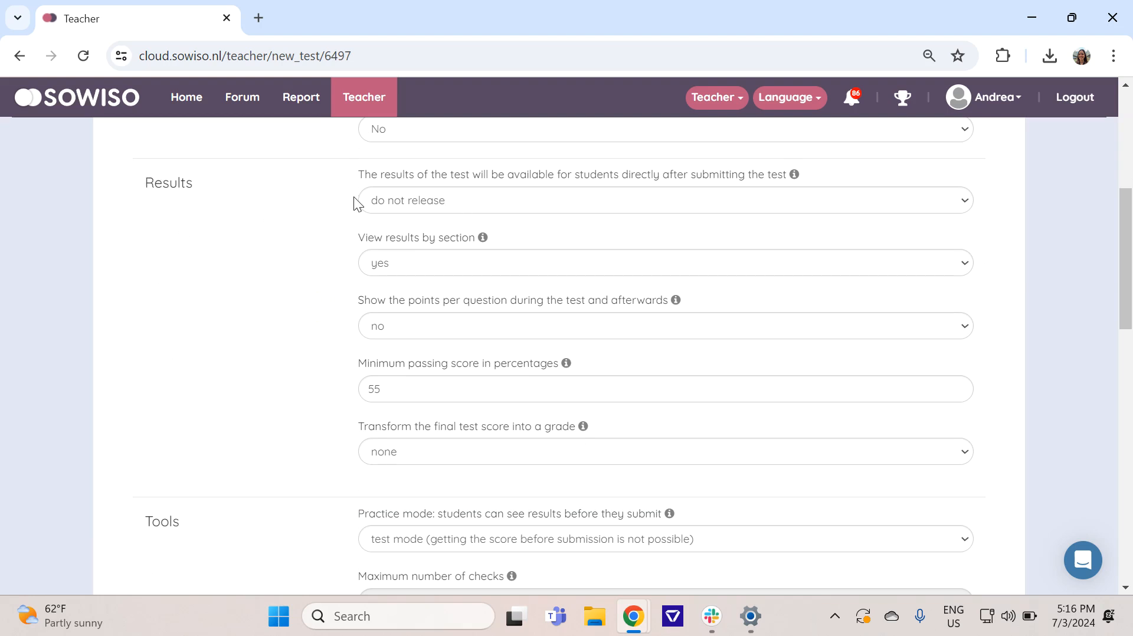
click(403, 205)
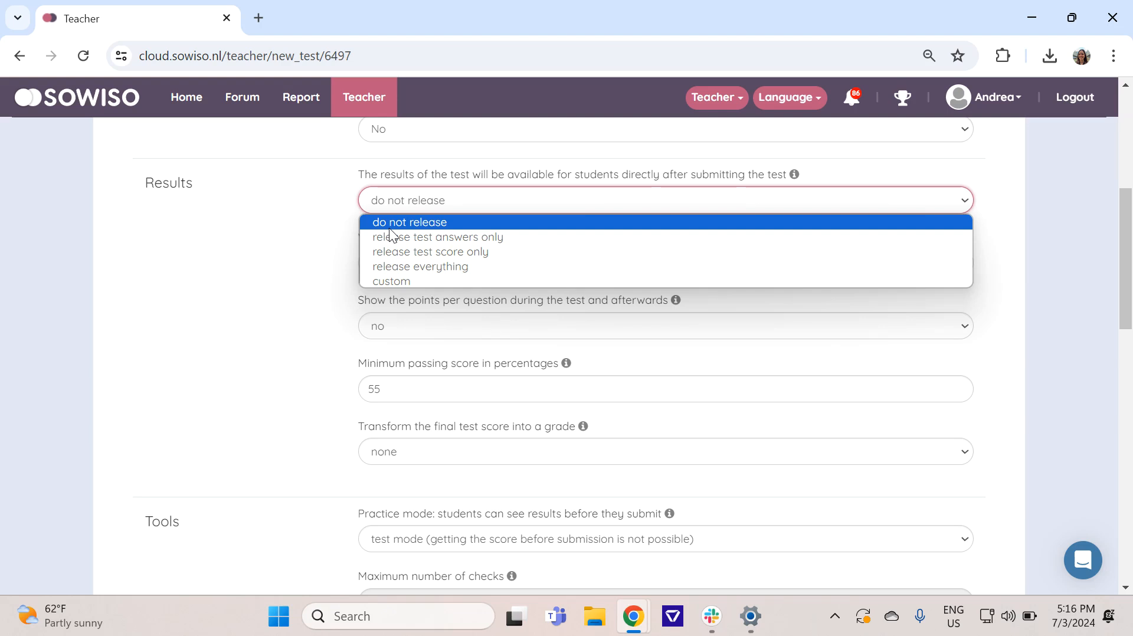
click(353, 224)
click(338, 223)
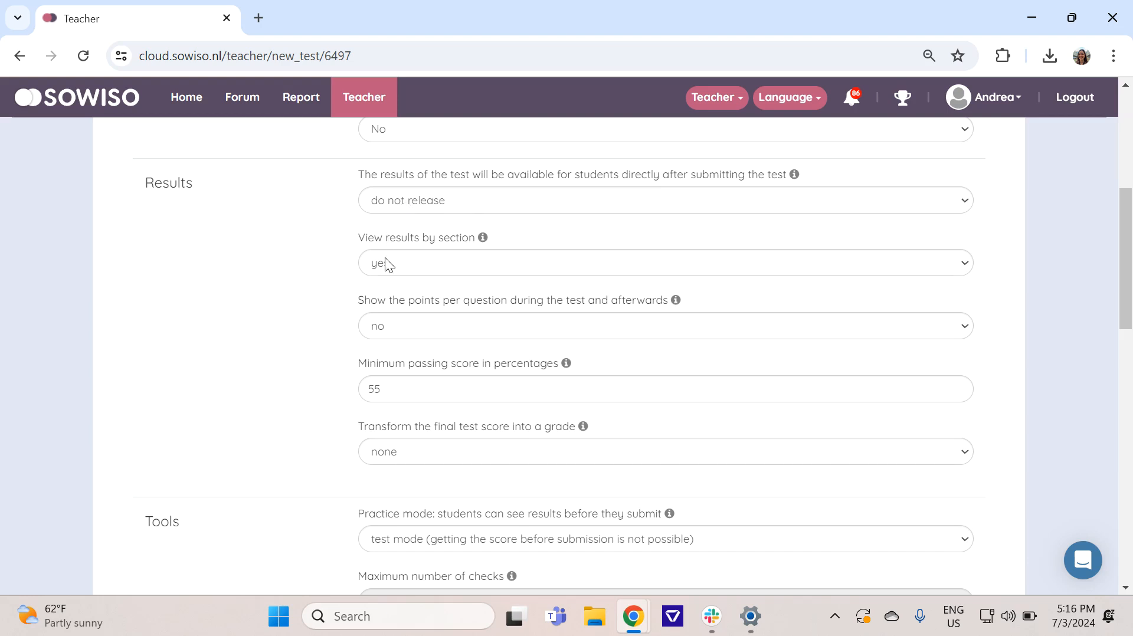
Step: Try transforming the final test score into a grade by linear transformation and inspect its rounding options and linear function
scroll(318, 281, down, 2)
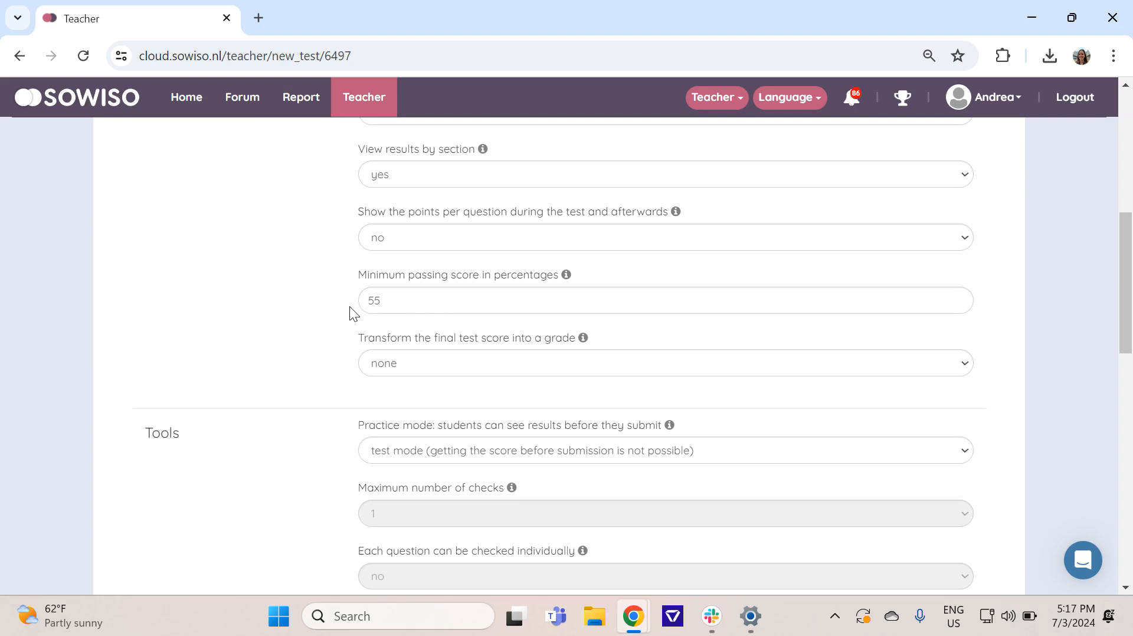
scroll(415, 370, down, 1)
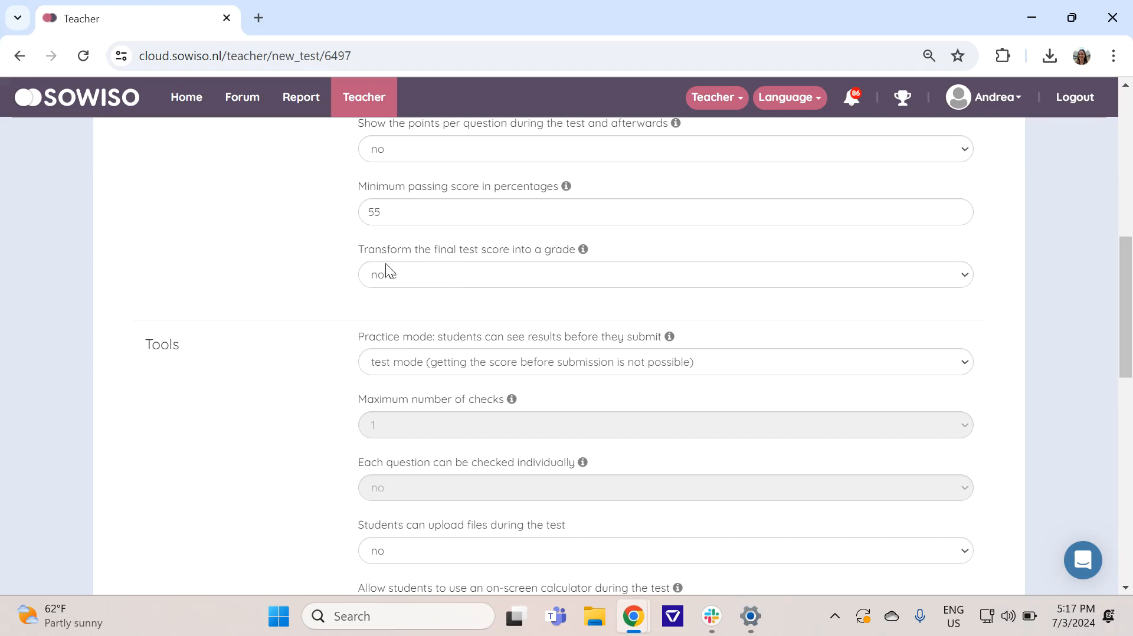
click(472, 271)
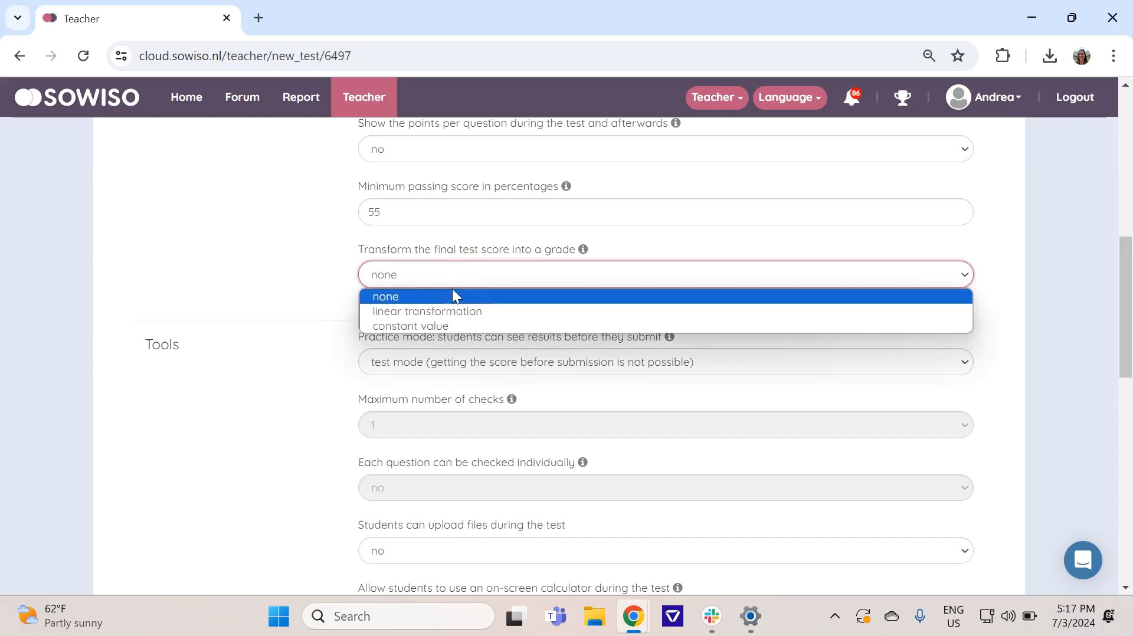
click(444, 310)
scroll(443, 311, down, 1)
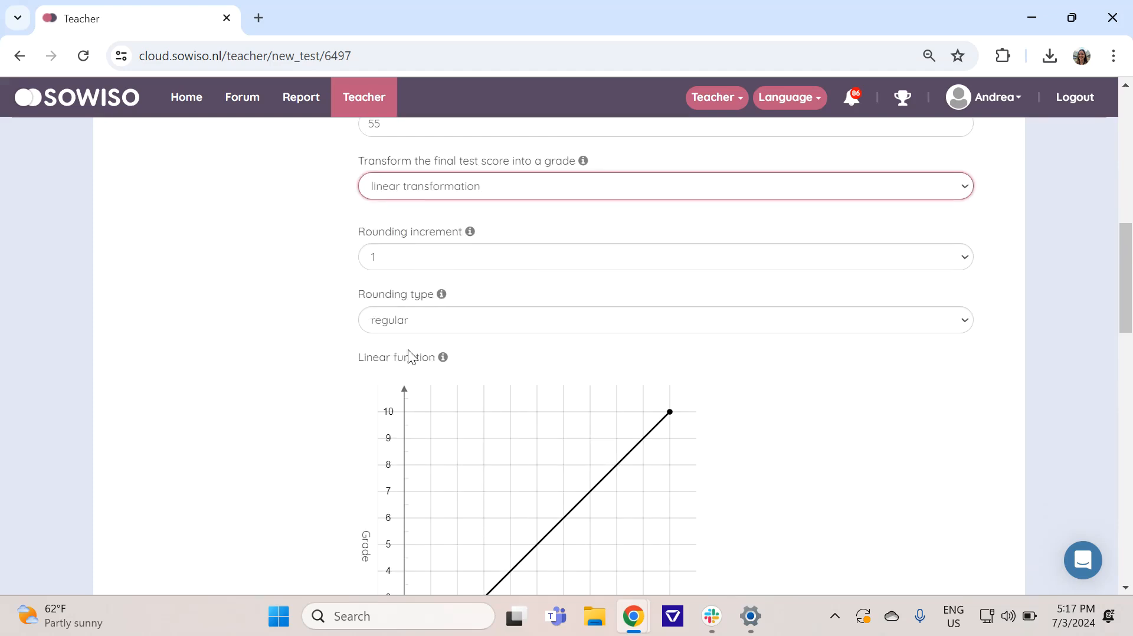
scroll(399, 294, down, 3)
scroll(407, 284, up, 3)
Step: Set the transformation of the final test score into a grade to "constant value"
click(420, 183)
click(398, 237)
scroll(389, 265, down, 1)
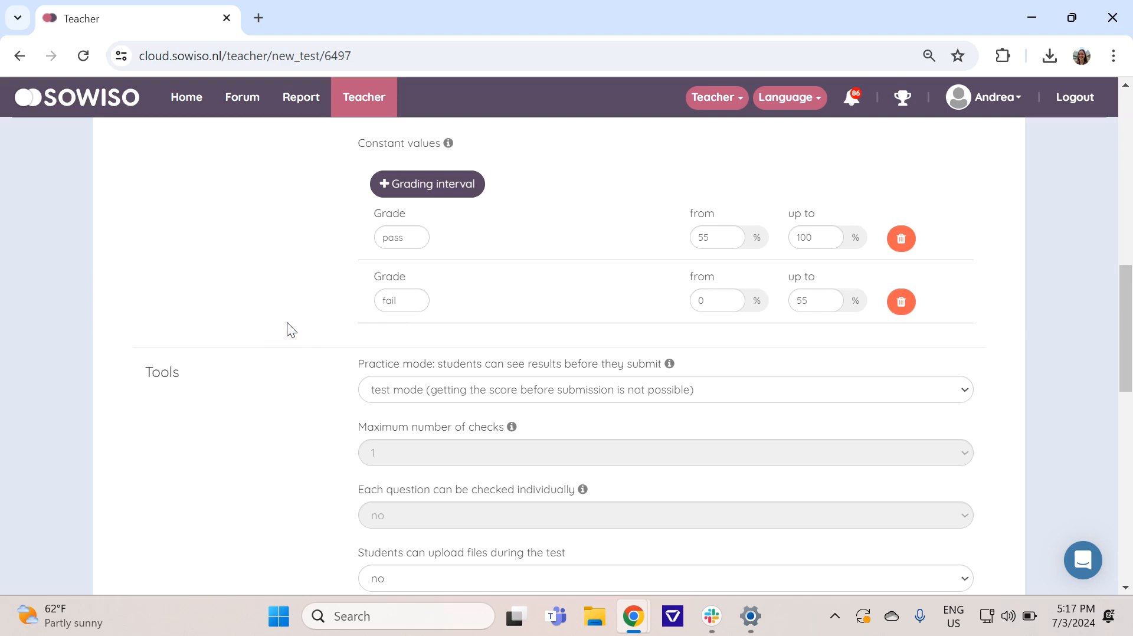
Step: Examine the practice mode options and the on-screen calculator options in the test's tools settings
scroll(287, 322, down, 3)
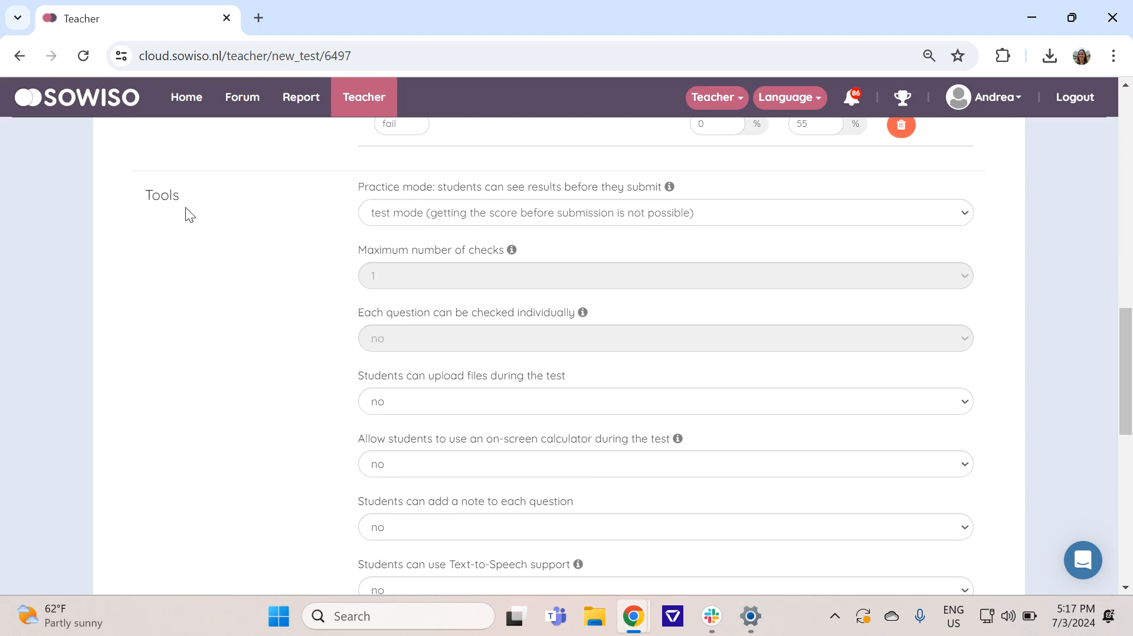
click(417, 212)
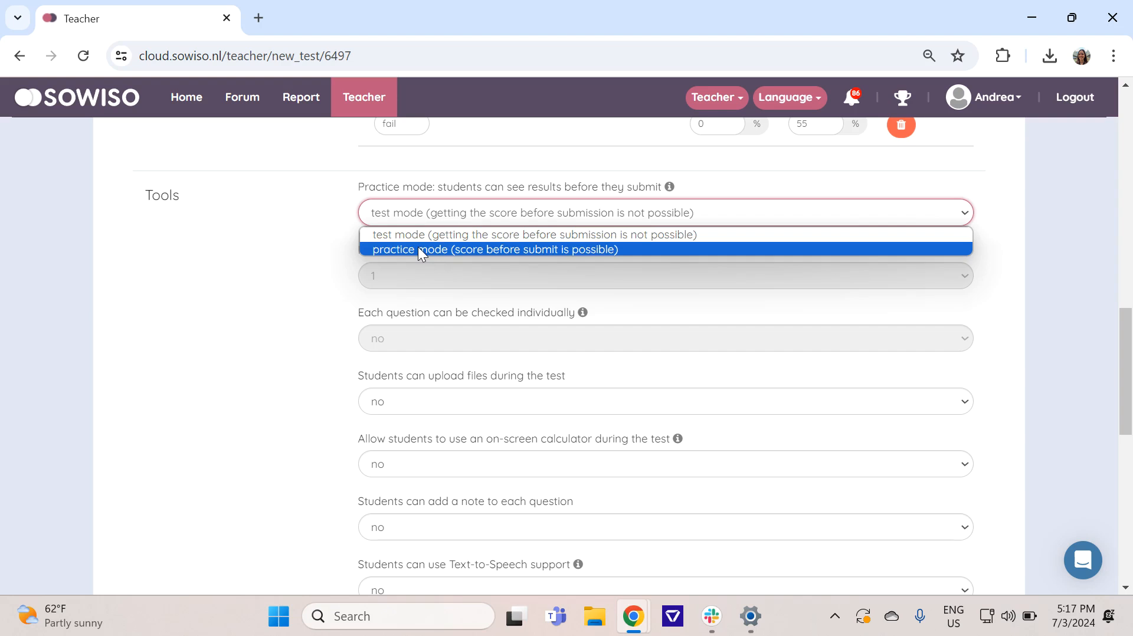
click(348, 211)
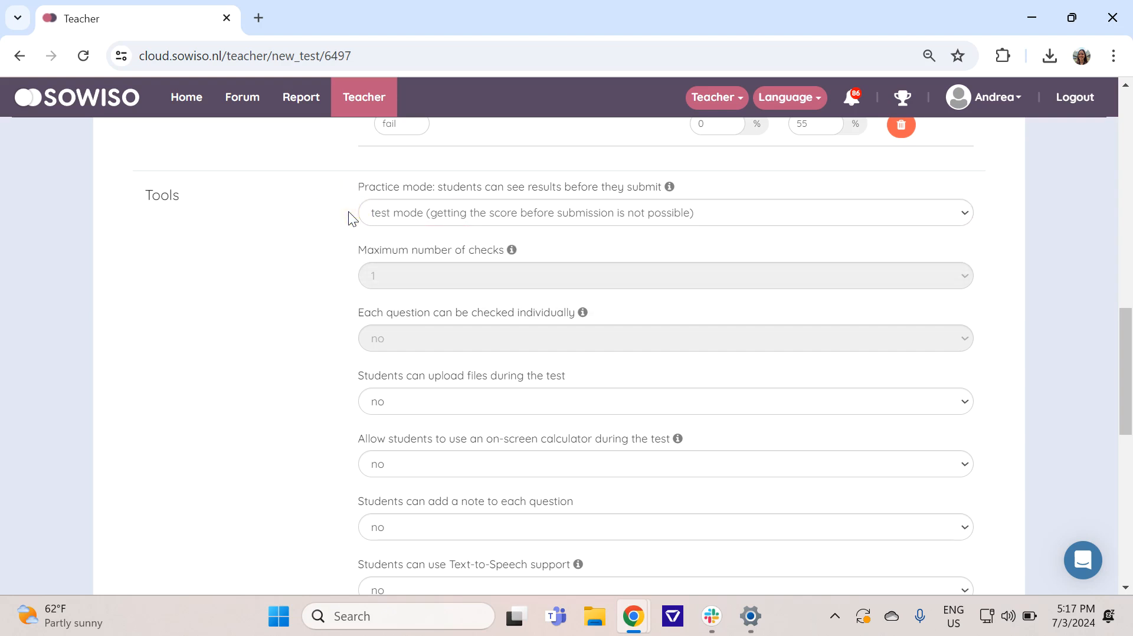
scroll(361, 215, down, 3)
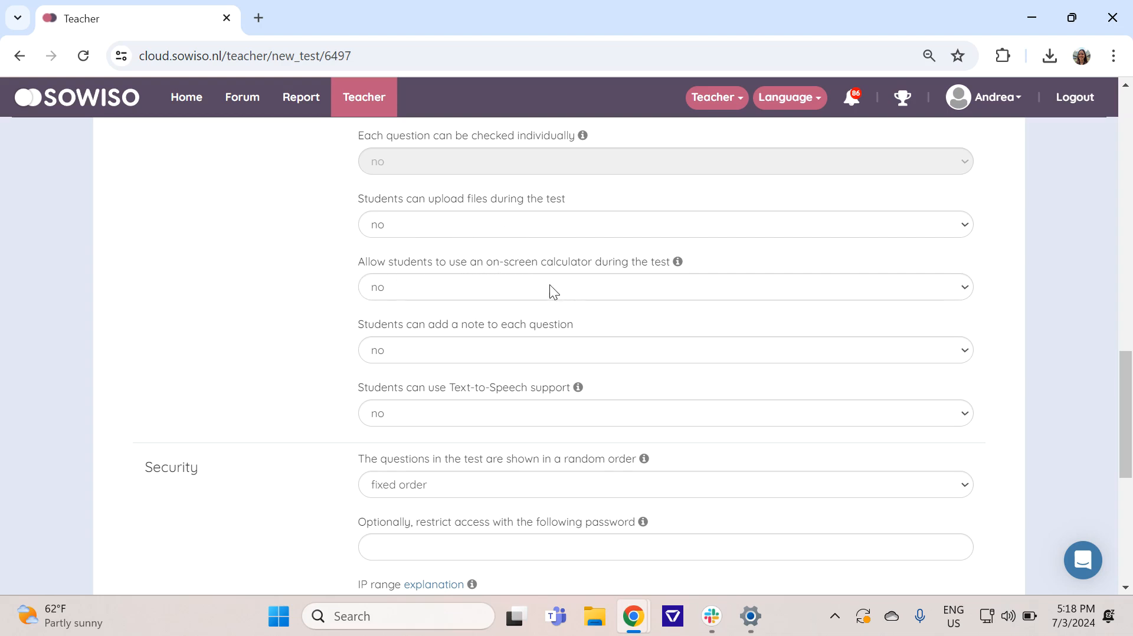
click(483, 288)
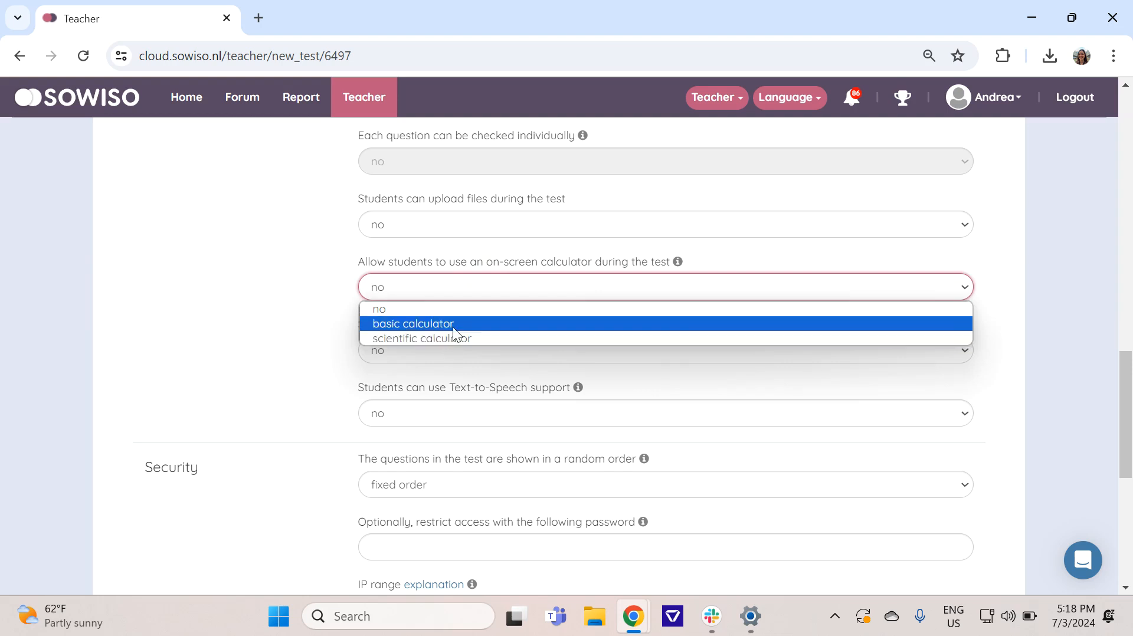
click(322, 279)
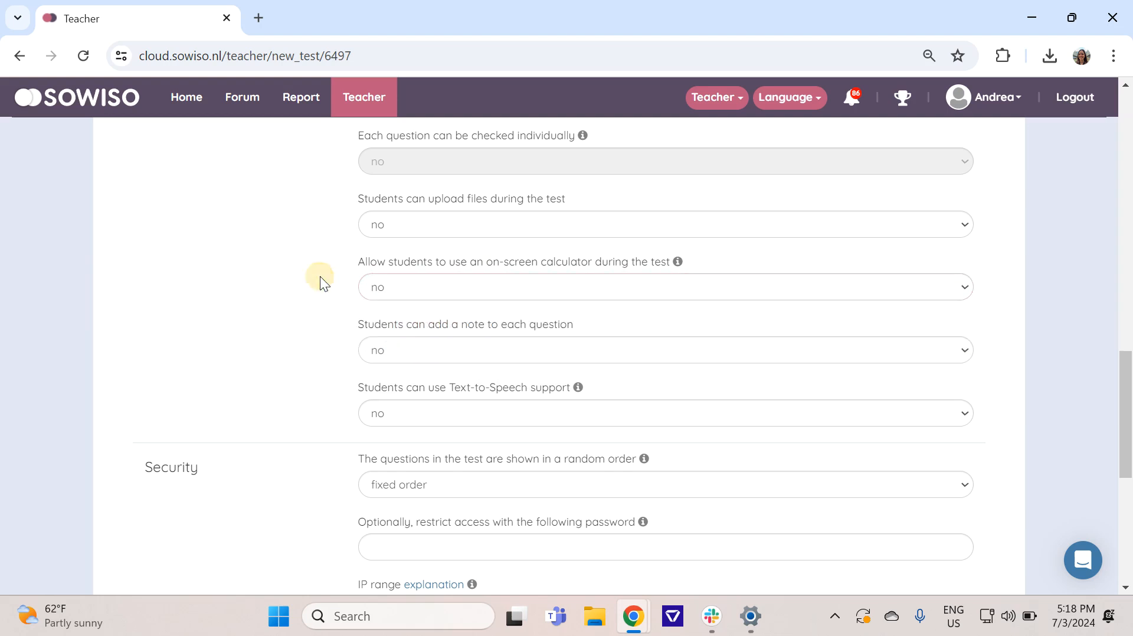
Step: Allow students to add a note to each question by setting that option to "yes"
scroll(341, 281, down, 2)
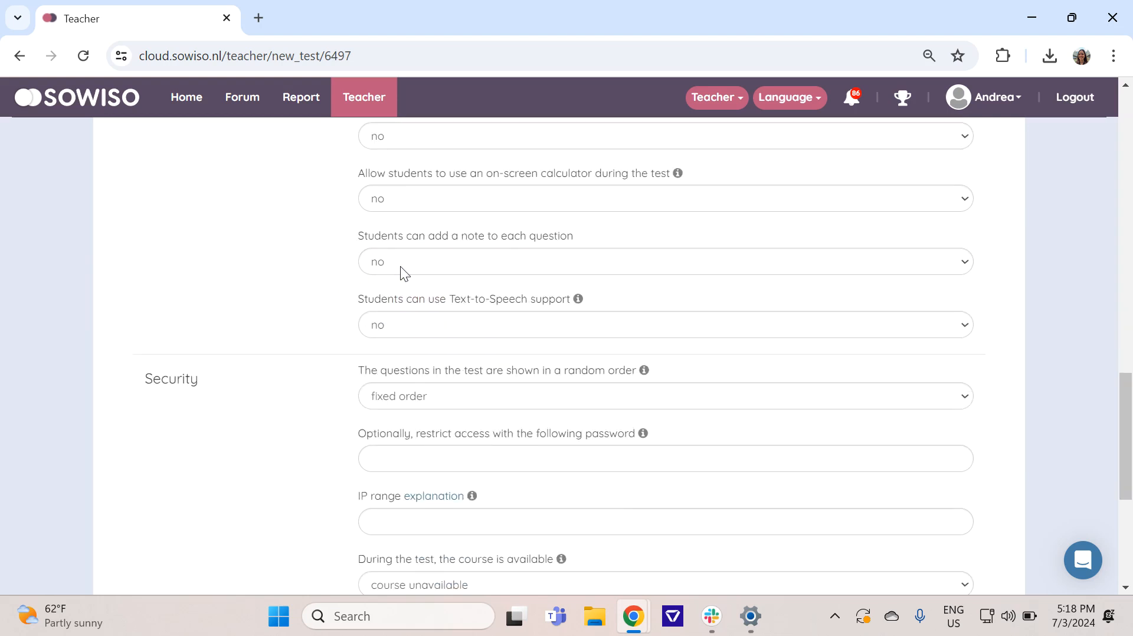
click(428, 265)
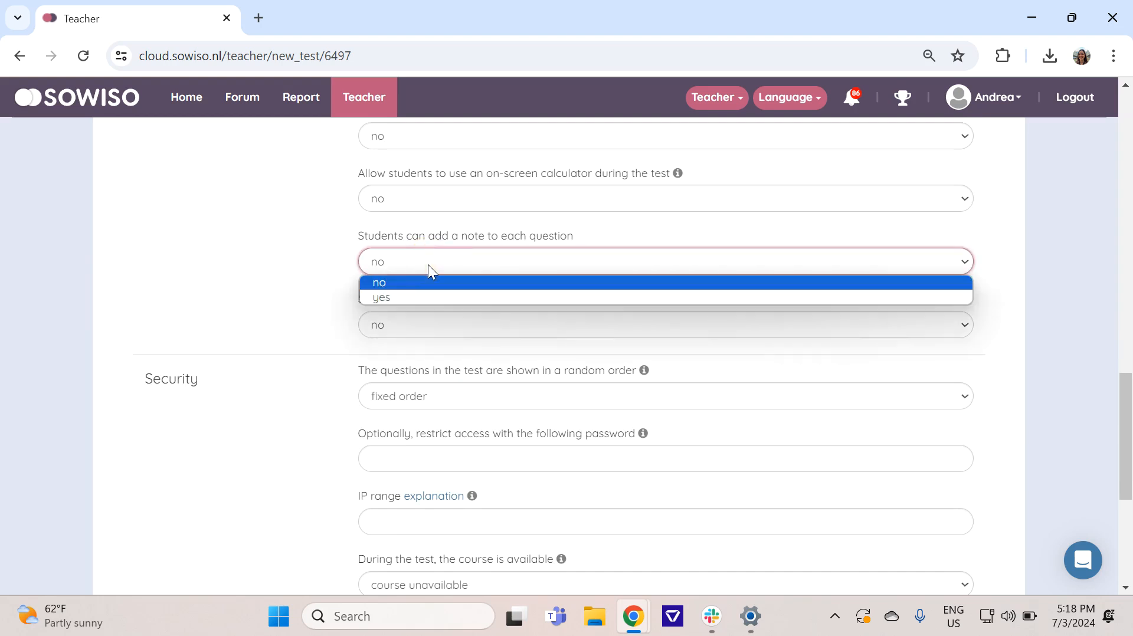
click(392, 295)
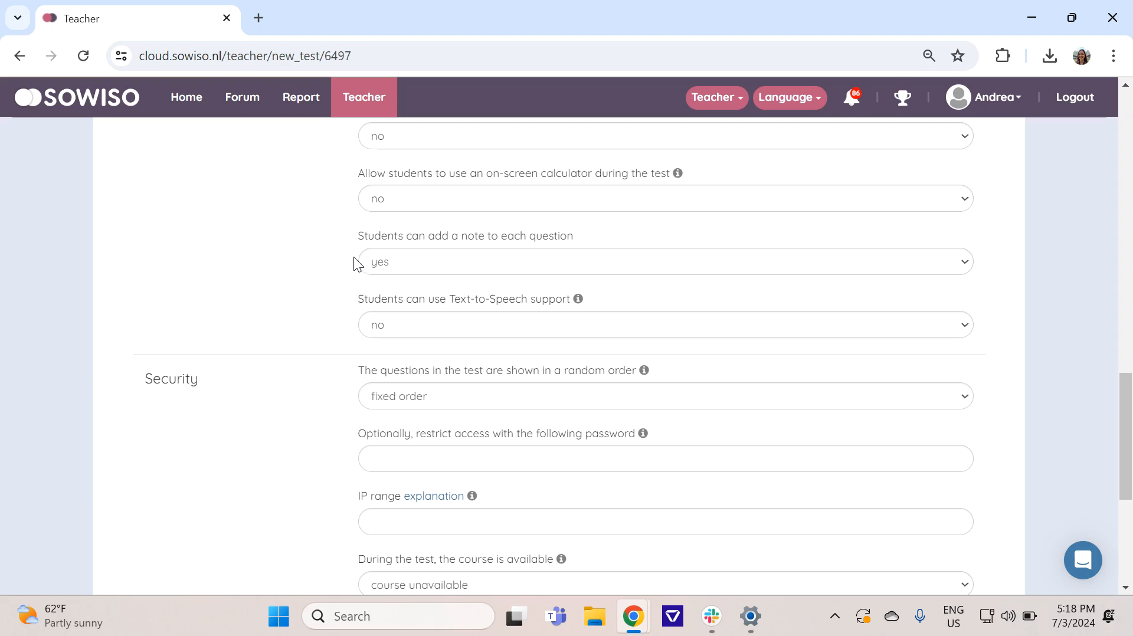
Step: Review the Text-to-Speech and security settings and save the test
scroll(366, 265, down, 2)
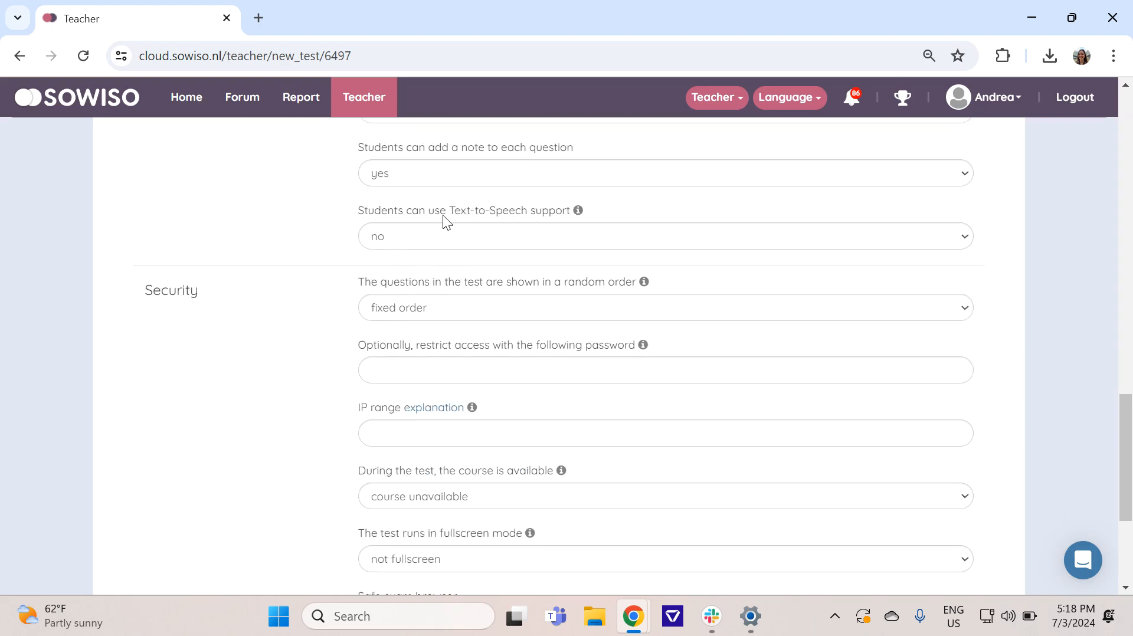
scroll(256, 260, down, 2)
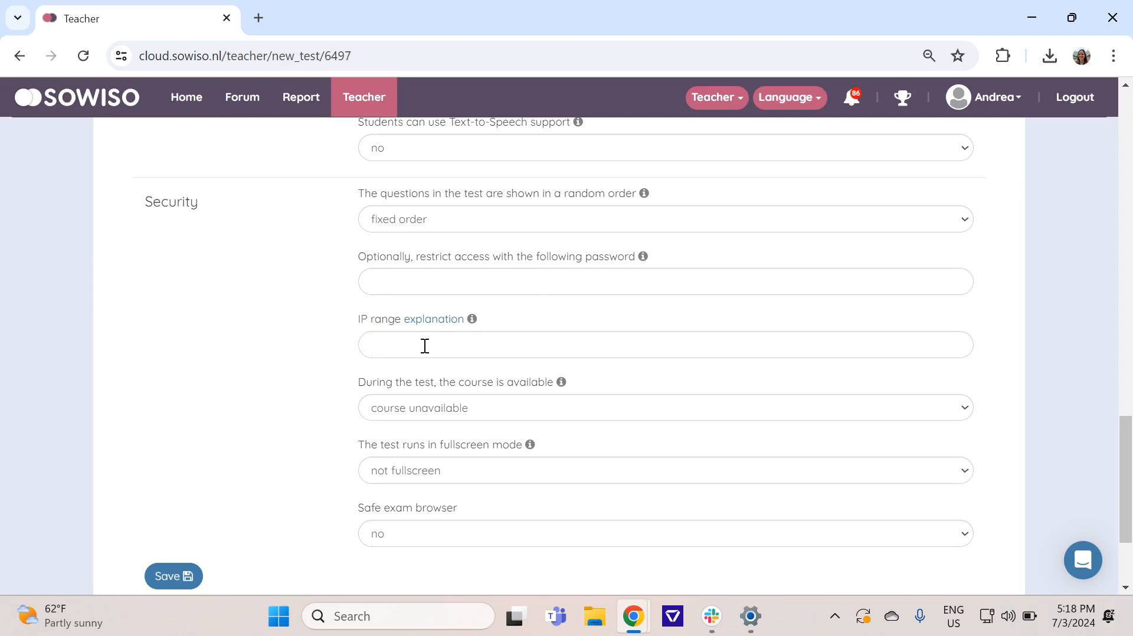
scroll(269, 391, down, 2)
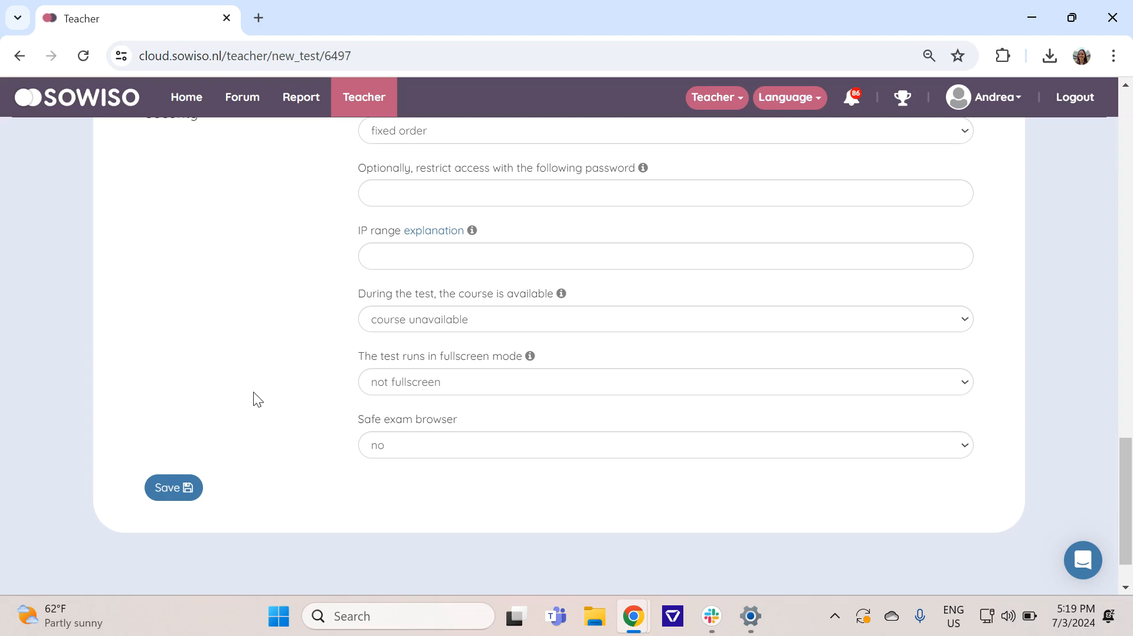
click(164, 487)
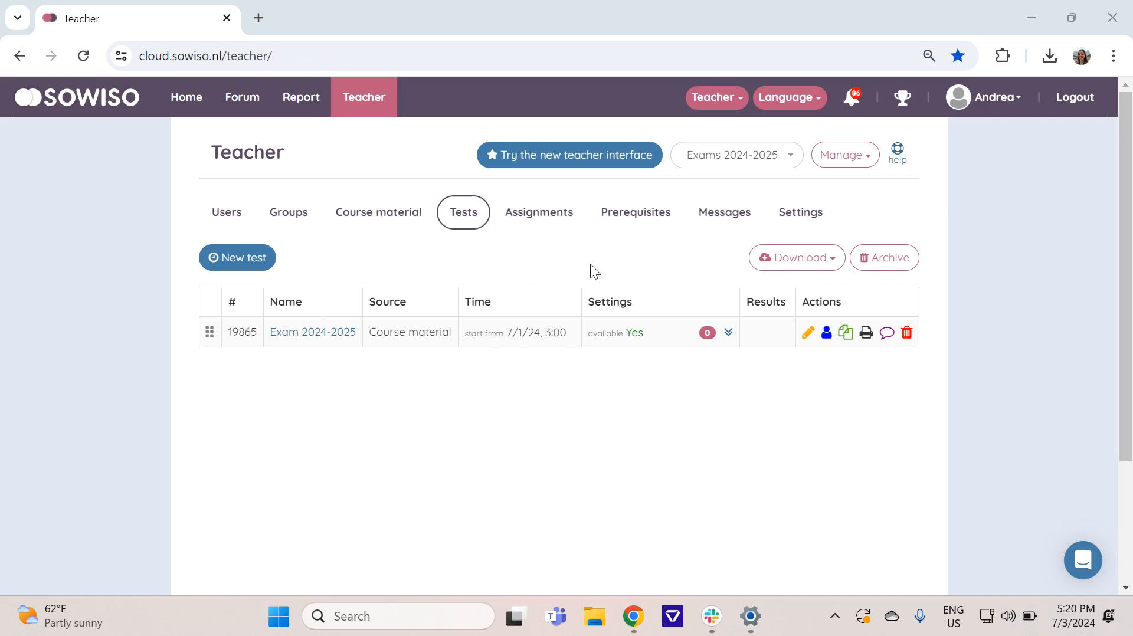
Step: Set the class mode to "Testing only" in the settings of the Exams 2024-2025 class
click(808, 214)
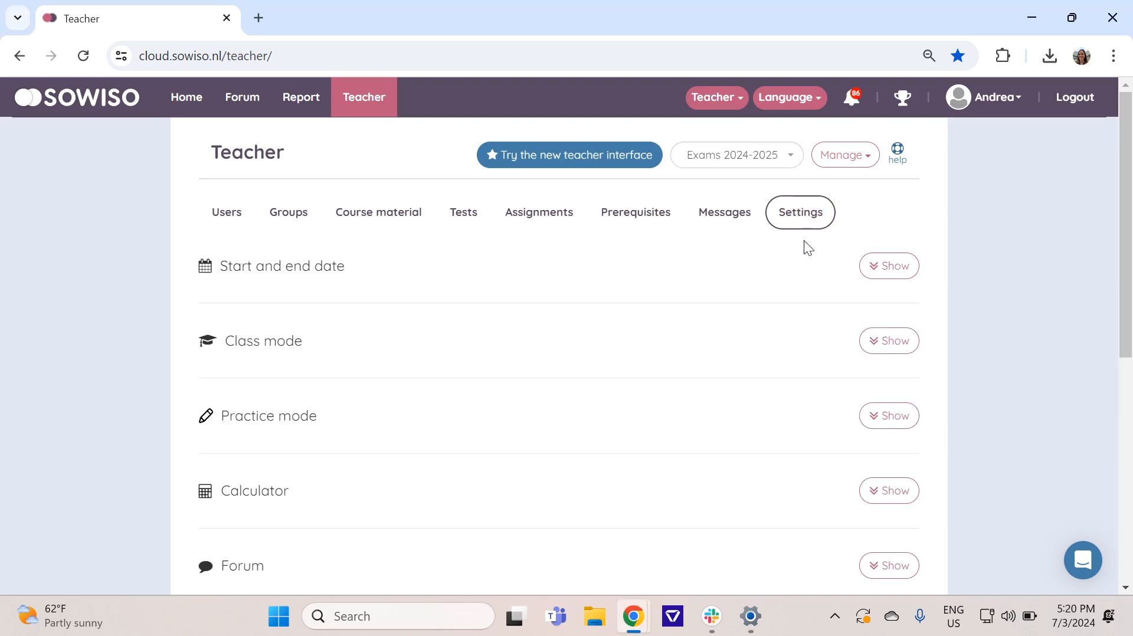
scroll(803, 240, down, 1)
click(880, 260)
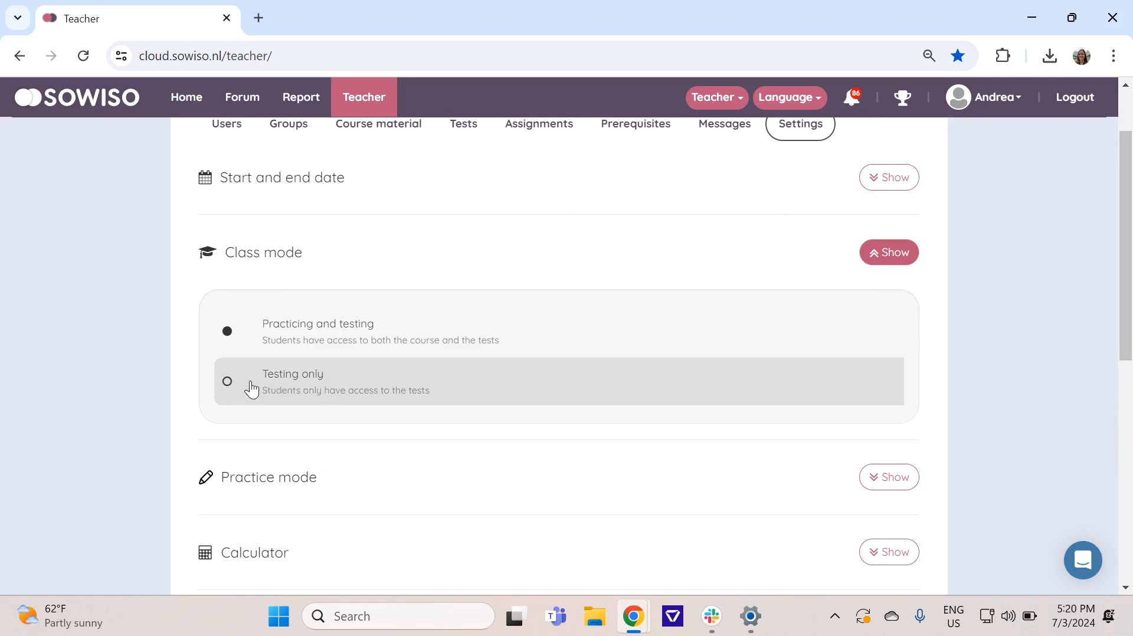
click(230, 386)
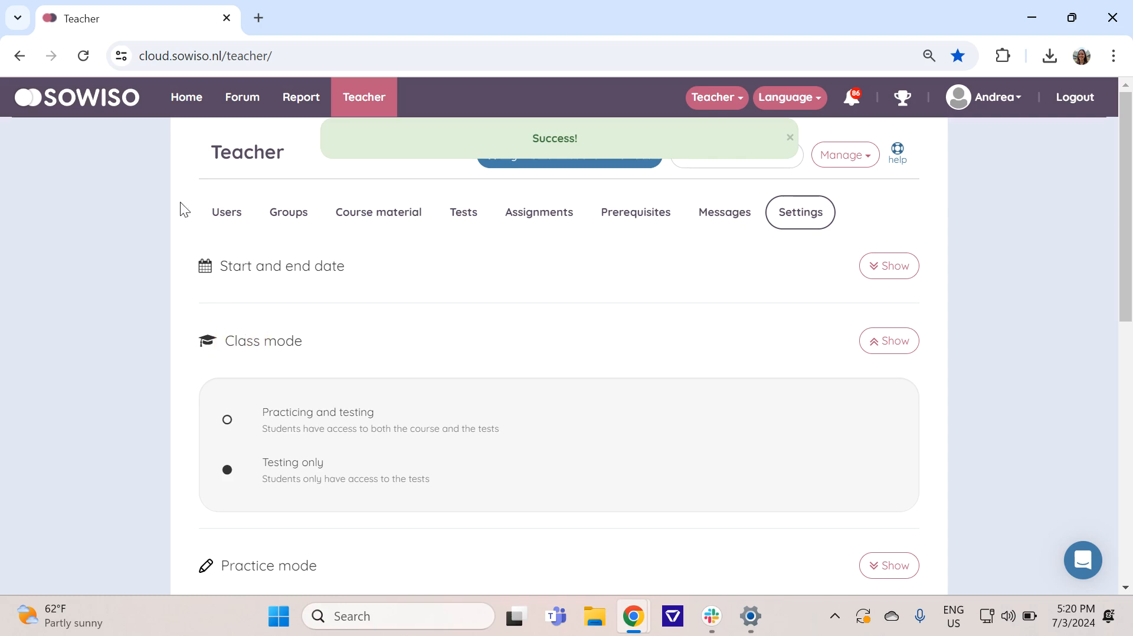
Step: Disable the forum in the settings of the Exams 2024-2025 class
click(186, 98)
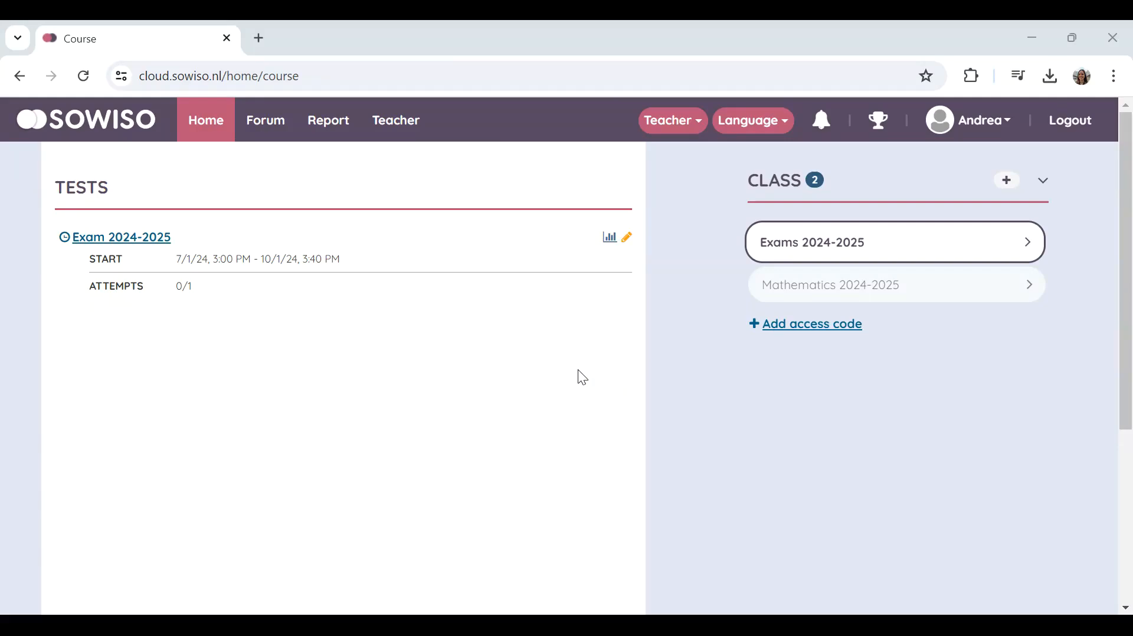
click(401, 135)
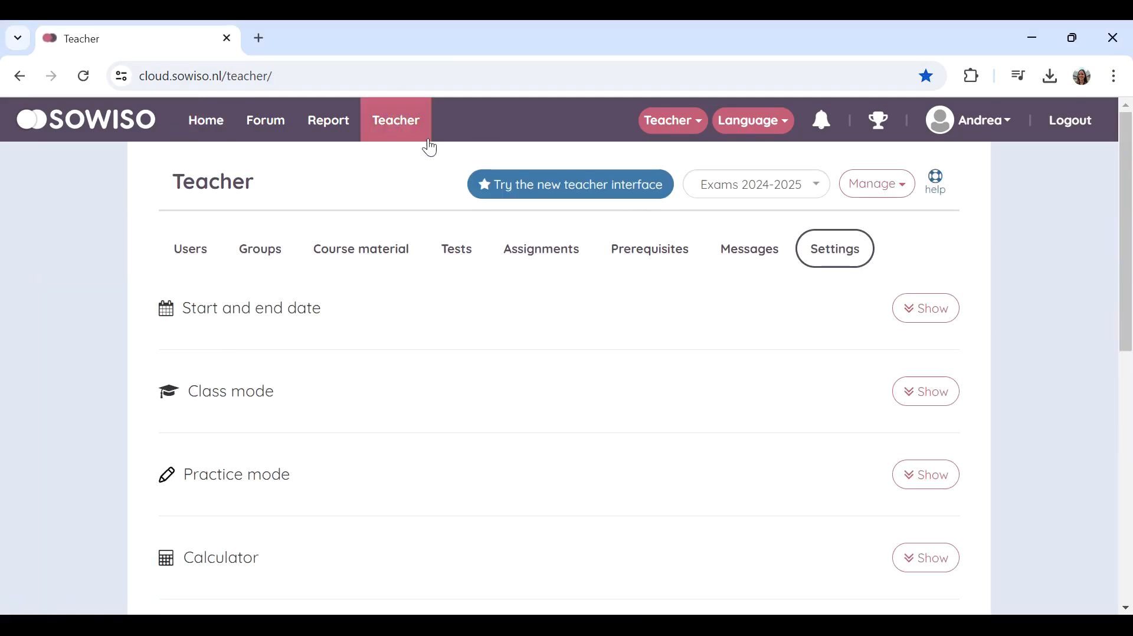
click(842, 257)
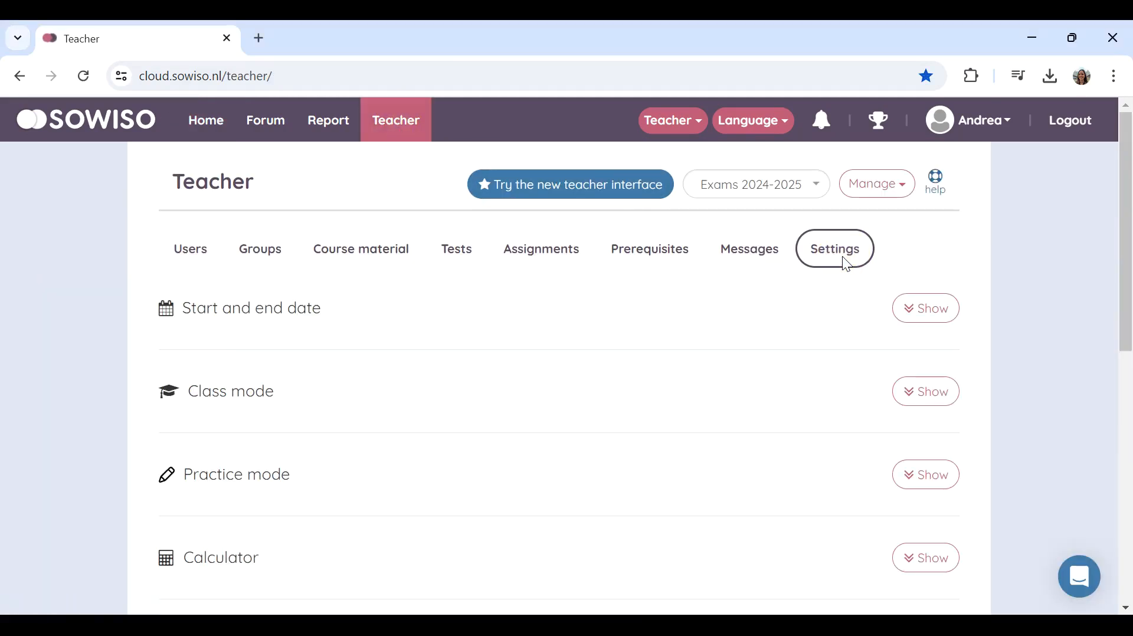
scroll(843, 260, down, 5)
click(908, 373)
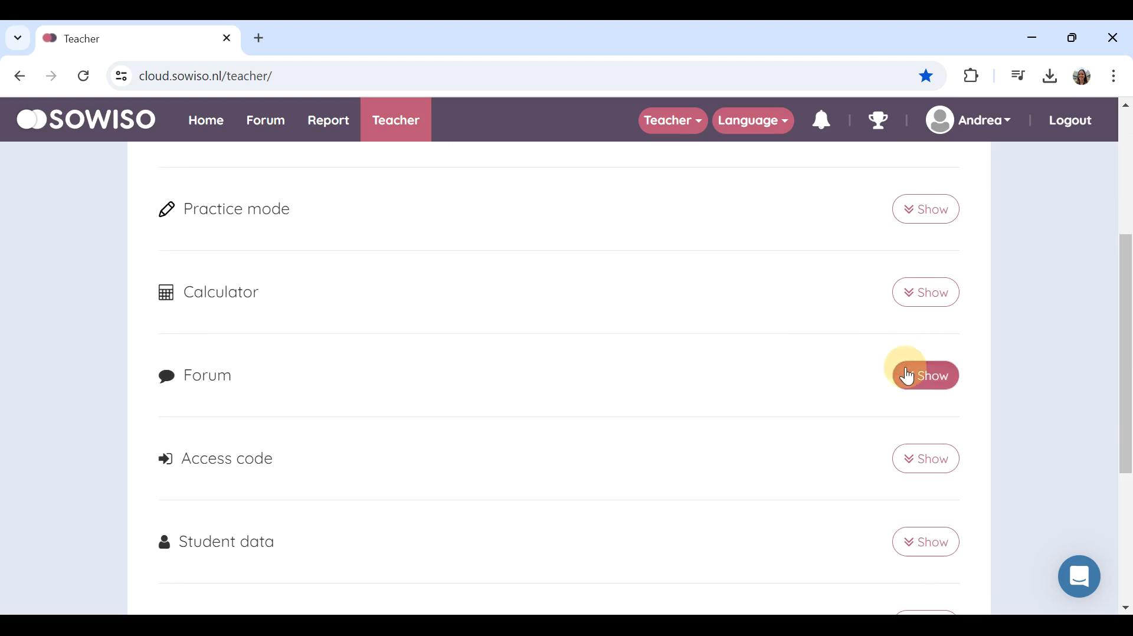
scroll(643, 430, down, 3)
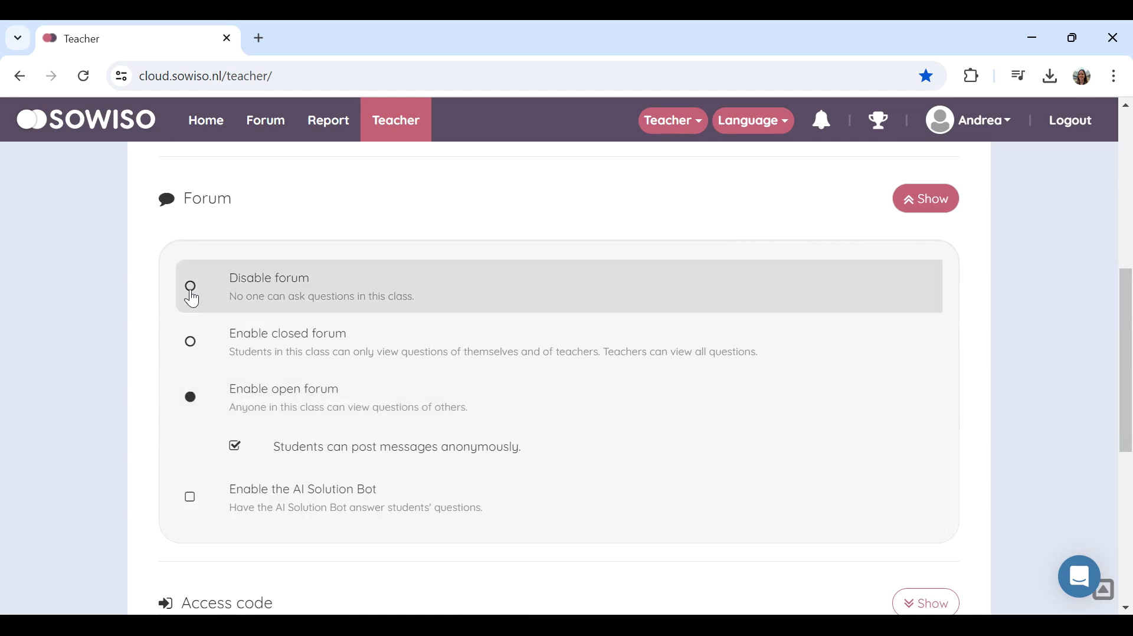
click(192, 295)
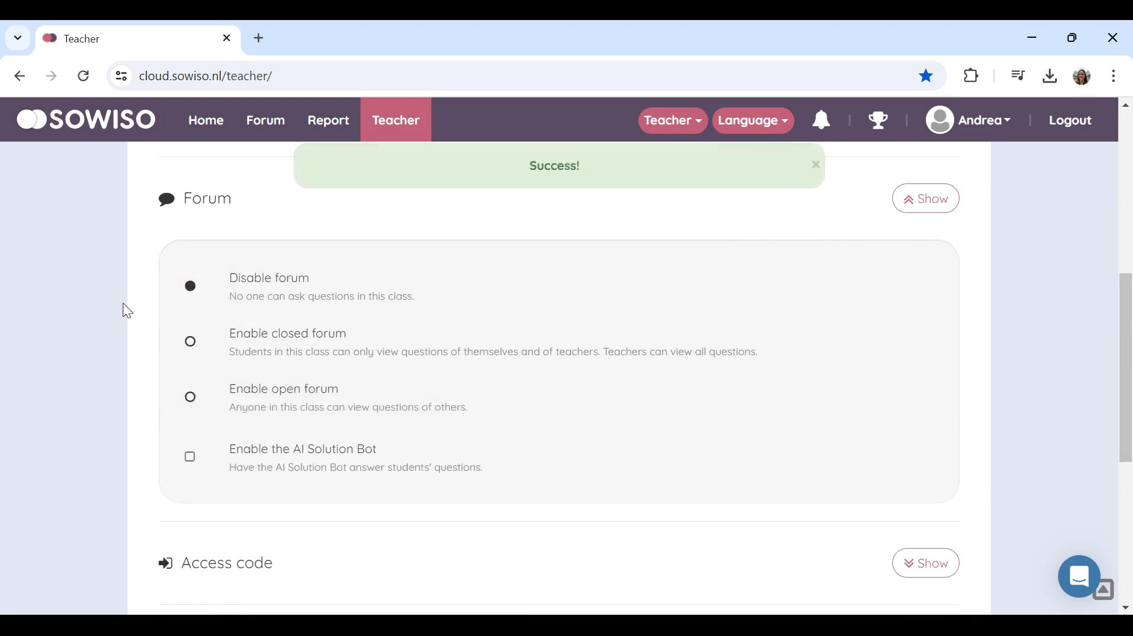
scroll(147, 305, up, 1)
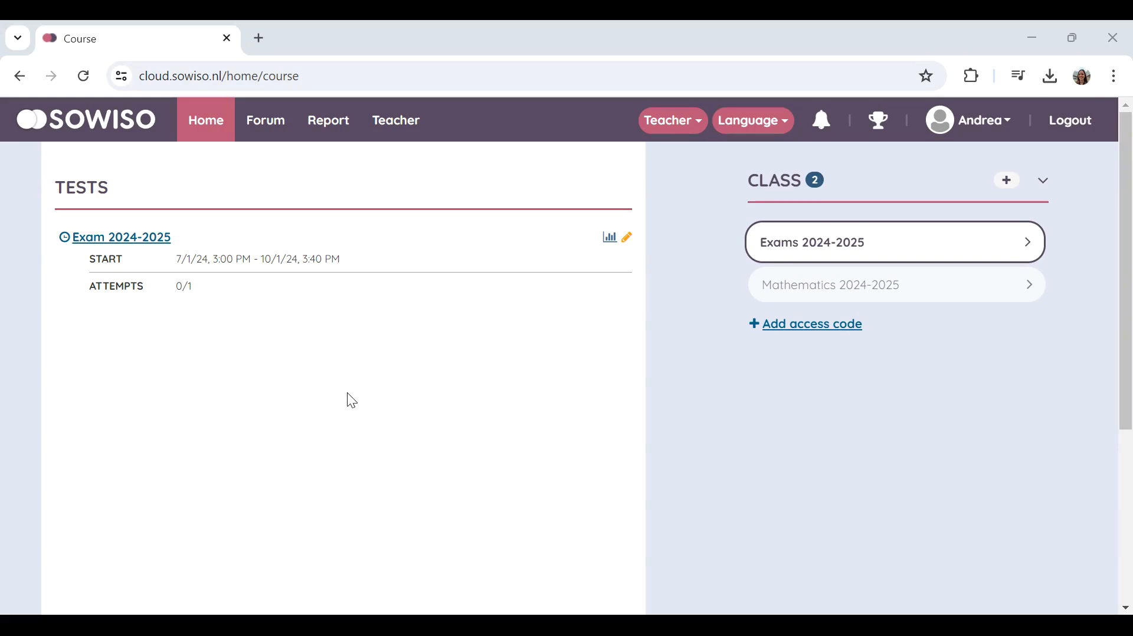
Step: Generate a new access code in the Exams 2024-2025 class settings and review its enrolment and LTI links
click(396, 137)
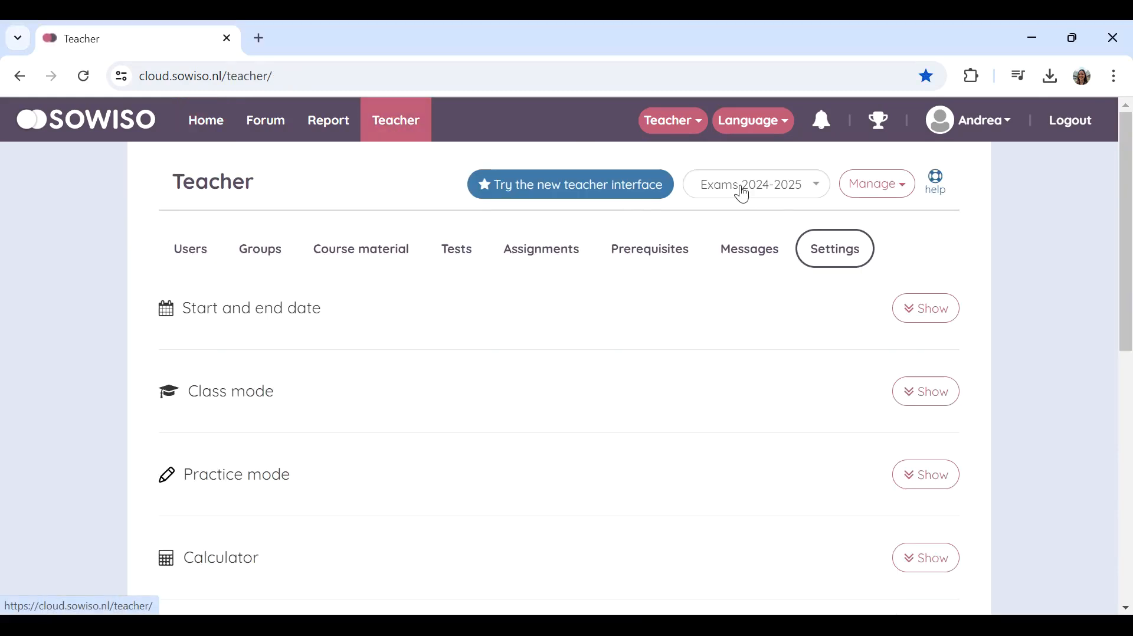
scroll(829, 247, down, 1)
scroll(829, 247, down, 6)
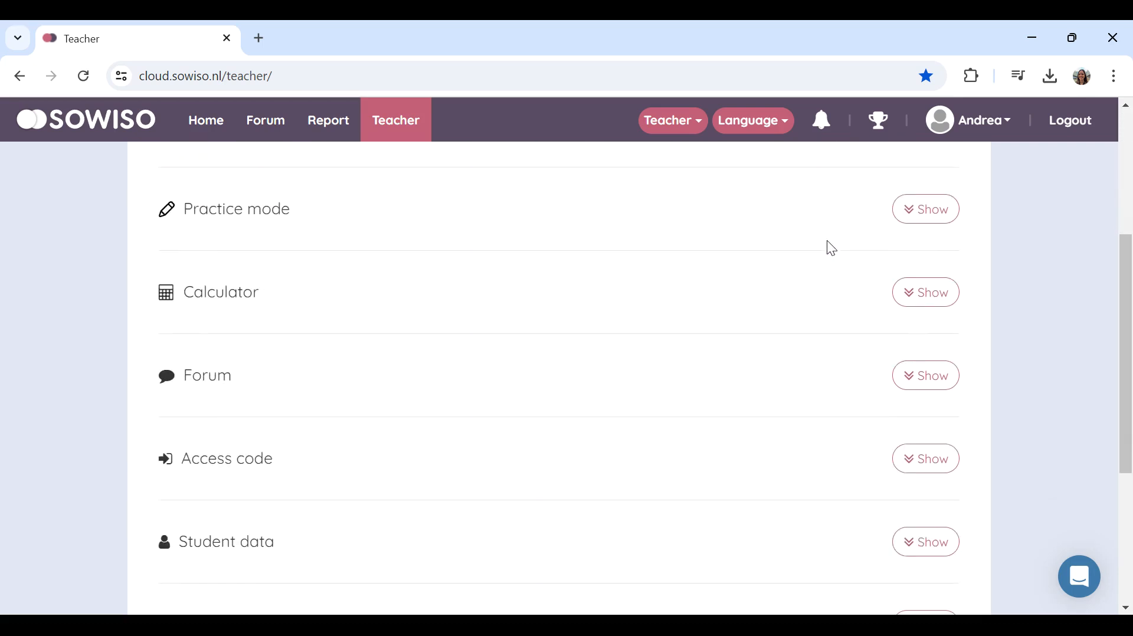
click(903, 284)
scroll(721, 311, down, 1)
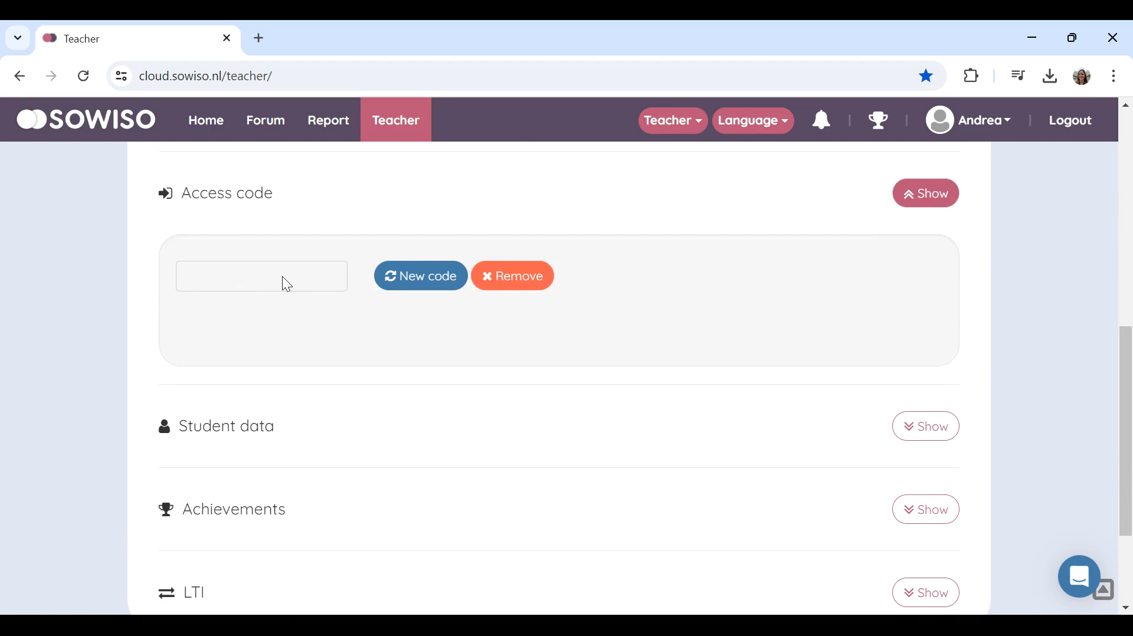
click(412, 274)
scroll(254, 276, down, 1)
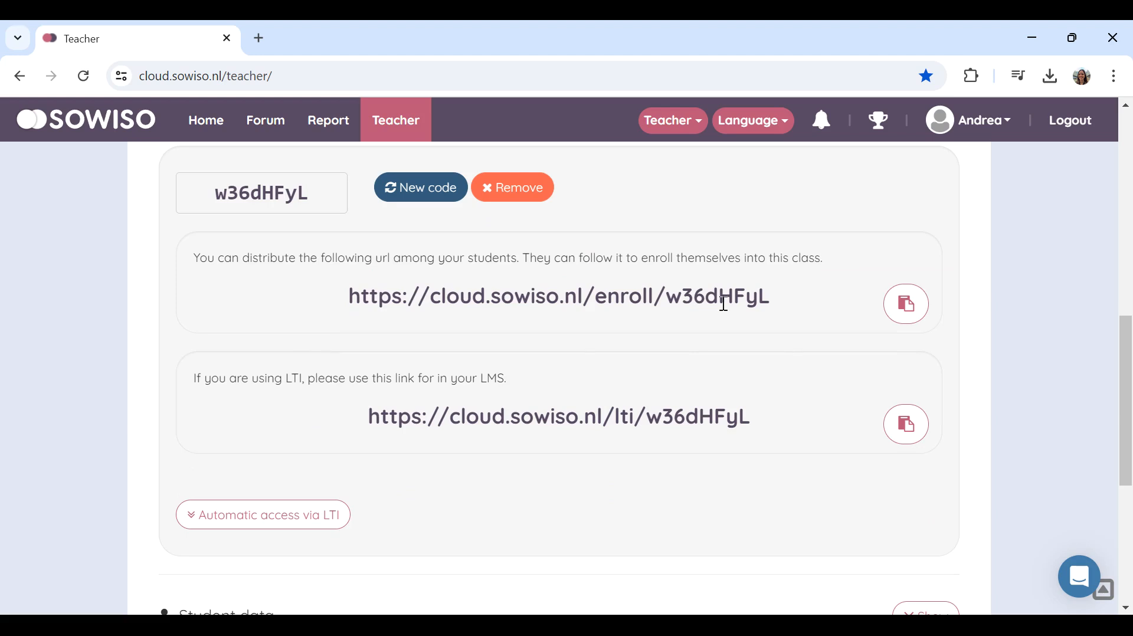
click(340, 425)
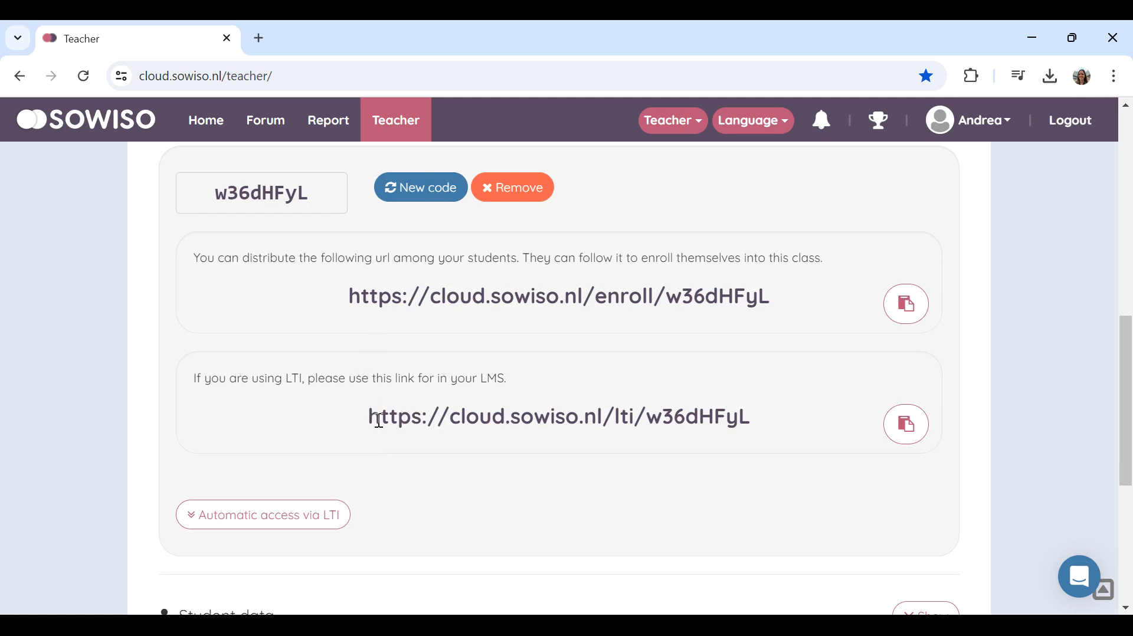
Step: Collapse the access code settings and return to the class's home page
scroll(531, 413, up, 3)
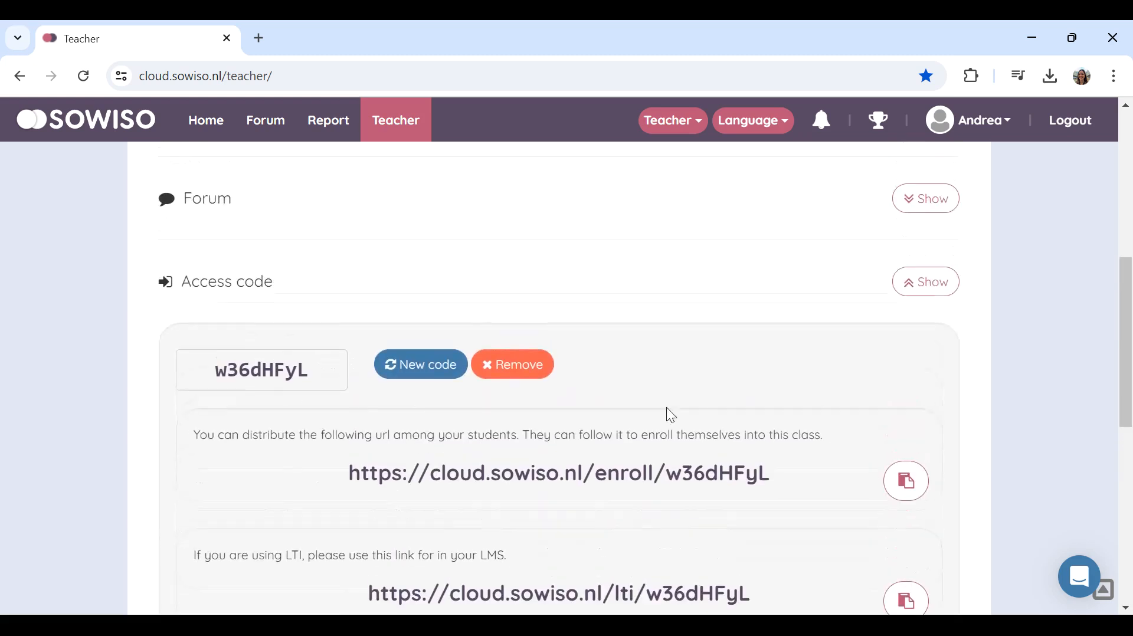
click(924, 281)
scroll(501, 303, up, 4)
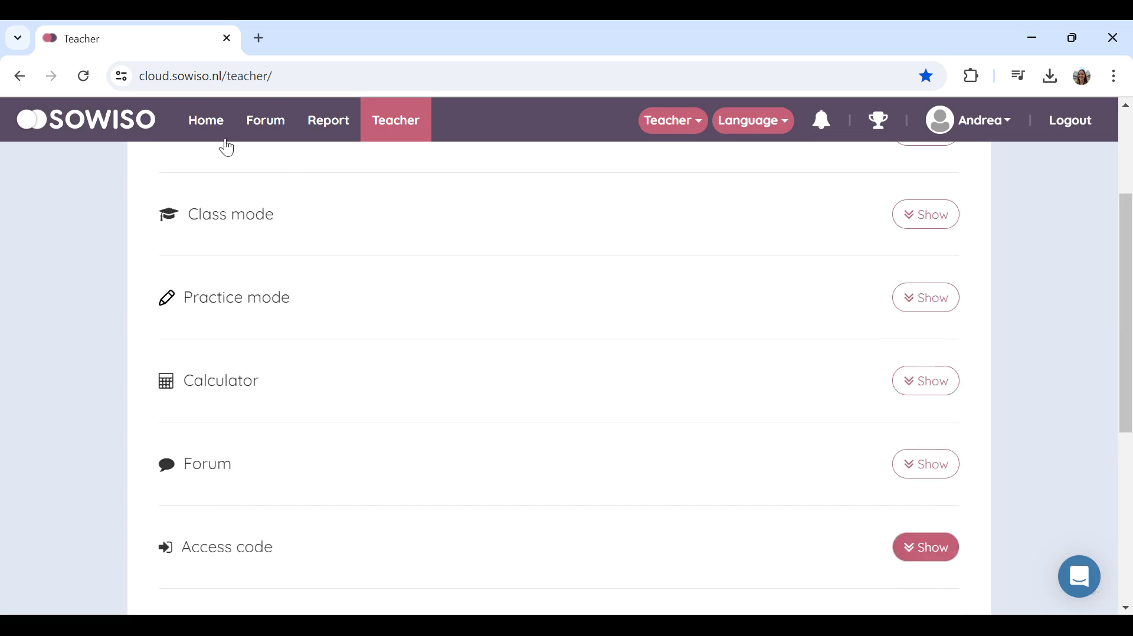
click(200, 132)
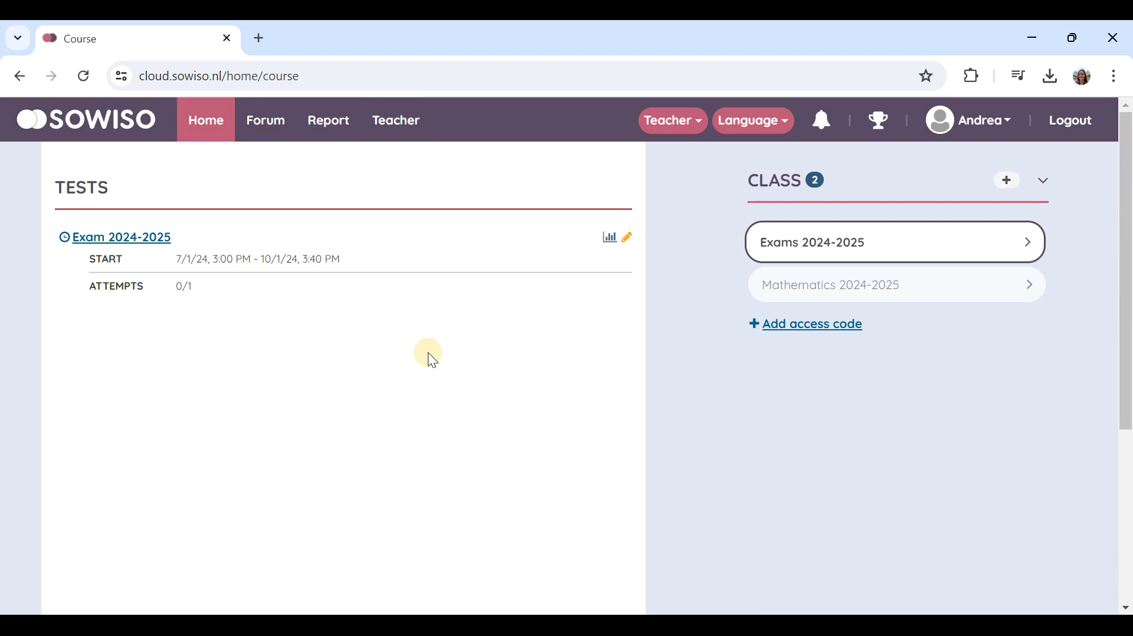